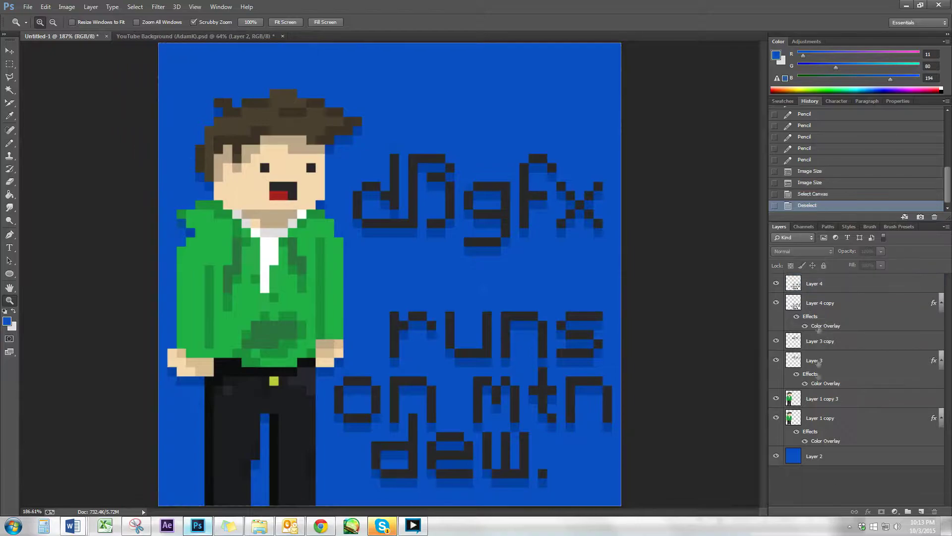
Step: Duplicate the character layers into the YouTube Background document and scale the figure down to fit within the blue band
{"action": "left_click", "coordinate": [571, 150]}
{"action": "left_click_drag", "start_coordinate": [174, 231], "coordinate": [404, 320]}
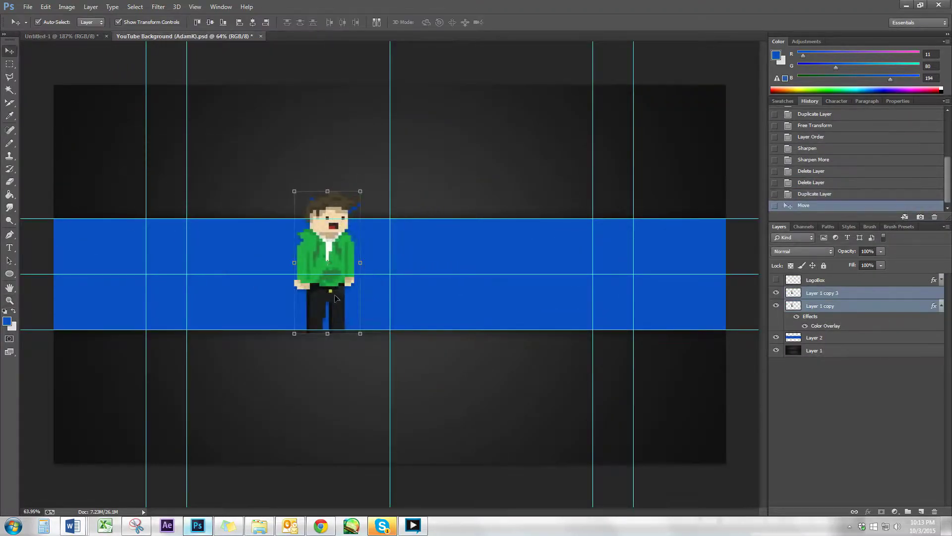
{"action": "key", "text": "ctrl+t"}
{"action": "left_click_drag", "start_coordinate": [319, 192], "coordinate": [319, 209]}
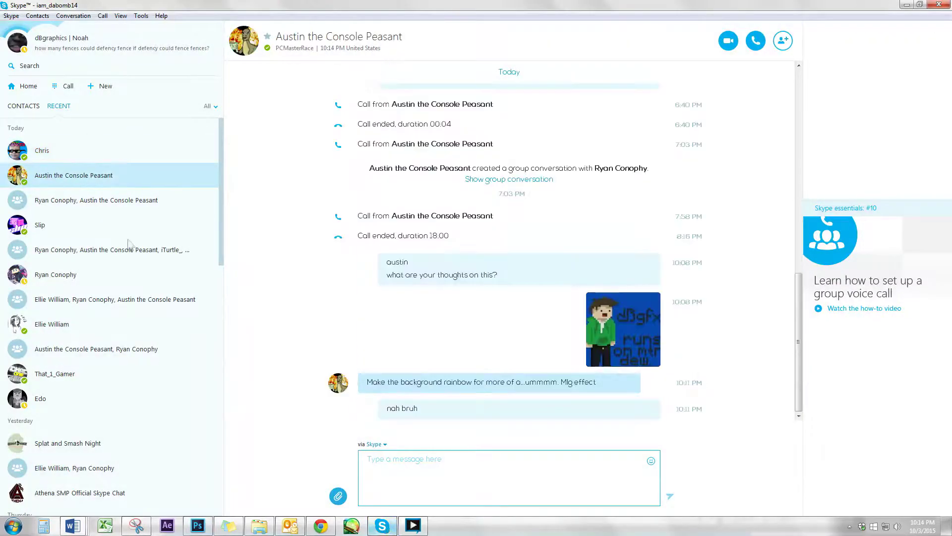
Step: Switch back to Photoshop and duplicate the two dBgfx text layers from Untitled-1 into the YouTube Background document
{"action": "key", "text": "alt+Tab"}
{"action": "key", "text": "ctrl+Tab"}
{"action": "right_click", "coordinate": [818, 341]}
{"action": "left_click", "coordinate": [724, 143]}
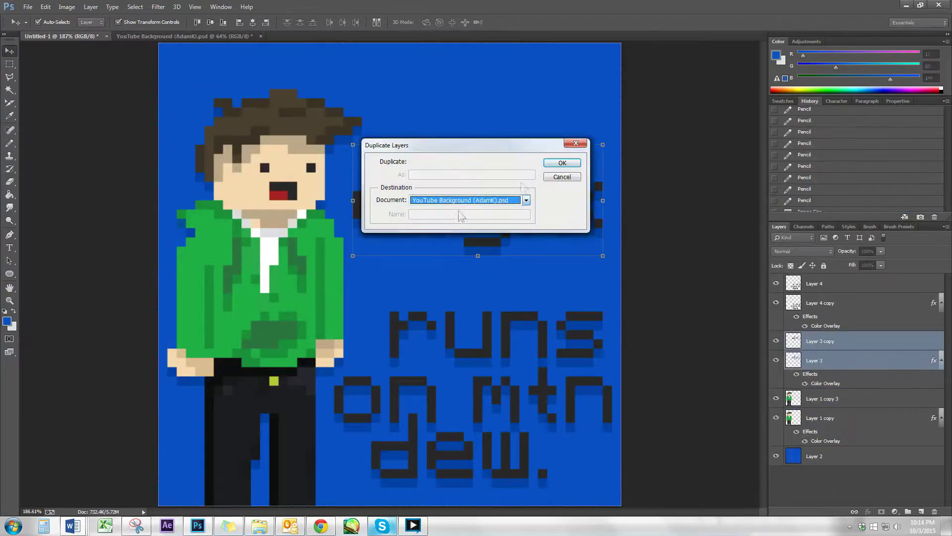
{"action": "left_click", "coordinate": [570, 150]}
Step: Place the dBgfx text and its shadow beside the character in the banner and enlarge them to about 137%
{"action": "left_click", "coordinate": [184, 36]}
{"action": "key", "text": "Up"}
{"action": "left_click_drag", "start_coordinate": [181, 150], "coordinate": [471, 242]}
{"action": "left_click", "coordinate": [819, 293], "text": "ctrl"}
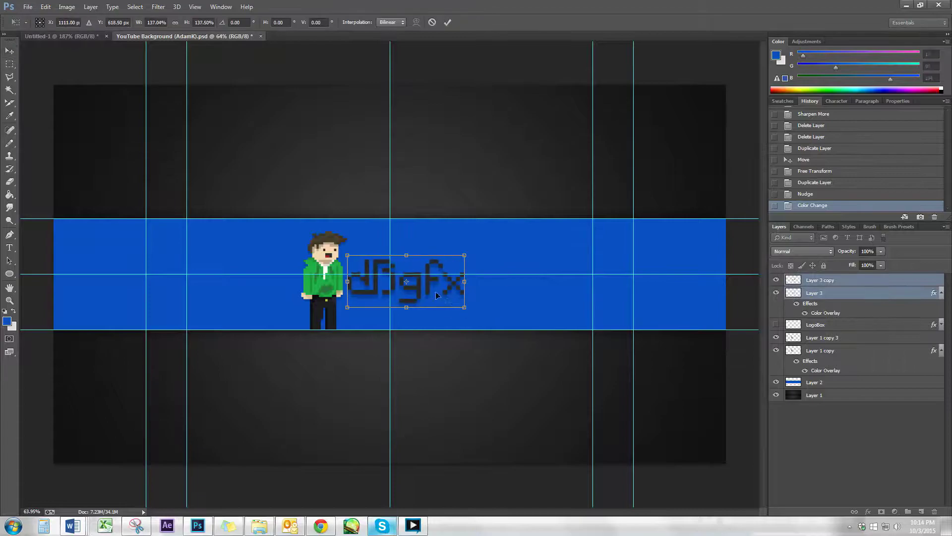
{"action": "key", "text": "Return"}
Step: Duplicate the two "runs on mtn dew." text layers from Untitled-1 into the YouTube Background document
{"action": "key", "text": "z"}
{"action": "left_click", "coordinate": [413, 289]}
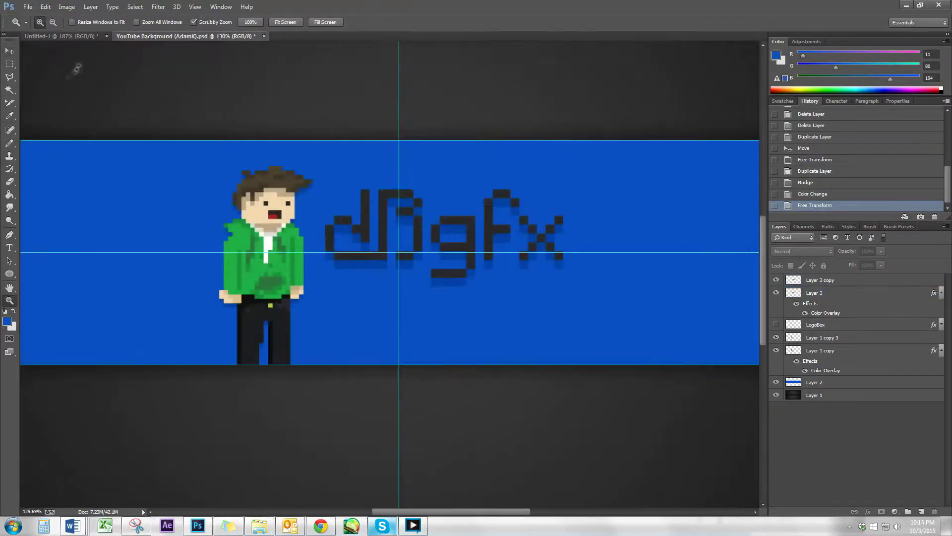
{"action": "left_click", "coordinate": [62, 35]}
{"action": "right_click", "coordinate": [819, 305]}
{"action": "left_click", "coordinate": [709, 144]}
{"action": "key", "text": "Return"}
Step: Move the "runs on mtn dew." text onto the blue band, right of the dBgfx text, and scale it down
{"action": "scroll", "coordinate": [413, 289], "scroll_direction": "down", "scroll_amount": 5}
{"action": "key", "text": "v"}
{"action": "left_click_drag", "start_coordinate": [173, 210], "coordinate": [486, 287]}
{"action": "scroll", "coordinate": [486, 287], "scroll_direction": "up", "scroll_amount": 5}
{"action": "mouse_move", "coordinate": [440, 247]}
{"action": "left_mouse_down"}
{"action": "mouse_move", "coordinate": [479, 271]}
{"action": "mouse_move", "coordinate": [593, 270]}
{"action": "left_mouse_up"}
{"action": "key", "text": "Return"}
Step: Select the word "runs" with a rectangular marquee and duplicate the two tagline layers
{"action": "key", "text": "m"}
{"action": "right_click", "coordinate": [551, 284]}
{"action": "left_click", "coordinate": [598, 367]}
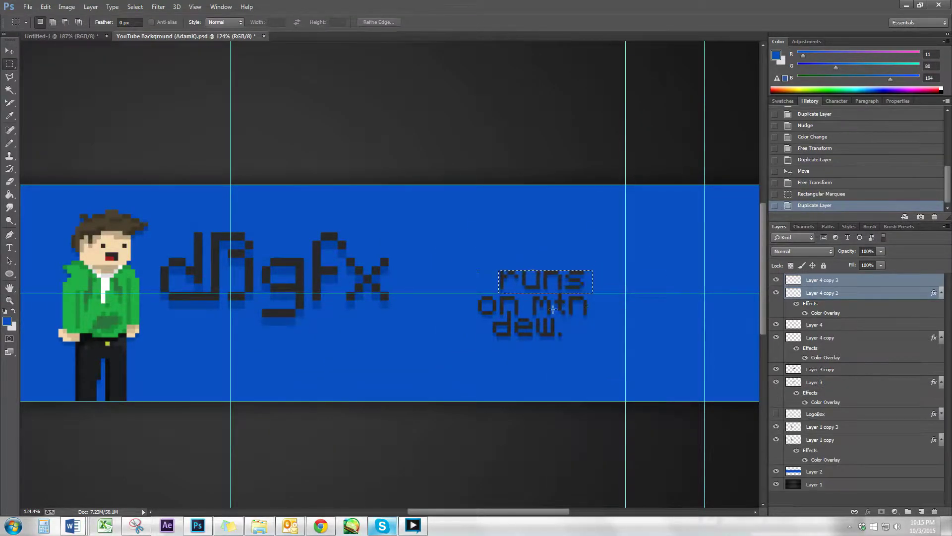
Step: Delete the duplicated tagline layers and the tagline's shadow layer, leaving one plain text layer
{"action": "key", "text": "v"}
{"action": "key", "text": "Delete"}
{"action": "key", "text": "Delete"}
{"action": "key", "text": "Delete"}
{"action": "key", "text": "Delete"}
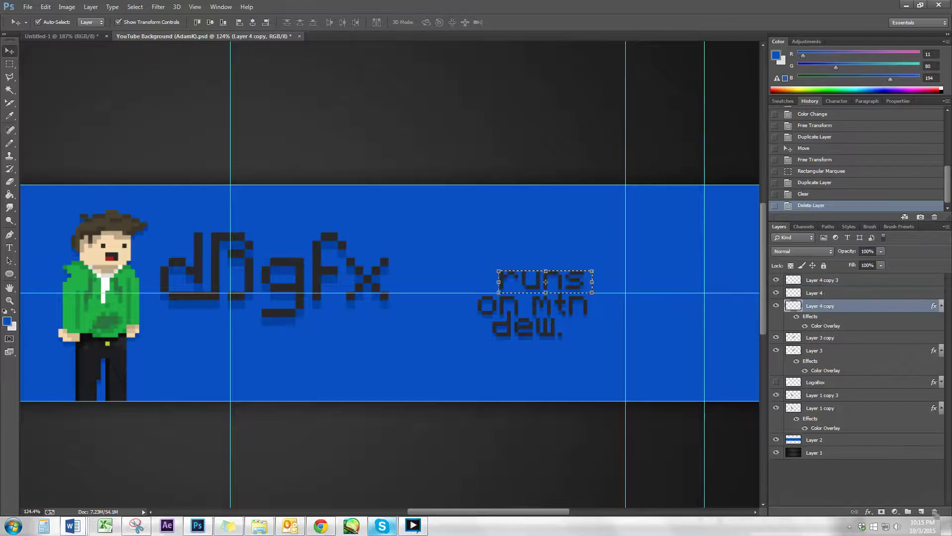
Step: Cut the word "runs" to its own layer and move it beneath the dBgfx text
{"action": "key", "text": "m"}
{"action": "scroll", "coordinate": [528, 294], "scroll_direction": "up", "scroll_amount": 5}
{"action": "mouse_move", "coordinate": [448, 230]}
{"action": "left_mouse_down"}
{"action": "mouse_move", "coordinate": [679, 258]}
{"action": "mouse_move", "coordinate": [679, 282]}
{"action": "mouse_move", "coordinate": [117, 382]}
{"action": "left_mouse_up"}
{"action": "right_click", "coordinate": [599, 275]}
{"action": "left_click", "coordinate": [640, 352]}
{"action": "scroll", "coordinate": [649, 353], "scroll_direction": "down", "scroll_amount": 3}
{"action": "key", "text": "v"}
Step: Select the words "on mtn" on the tagline layer and move them next to "runs" below the dBgfx text
{"action": "left_click", "coordinate": [593, 323], "text": "ctrl"}
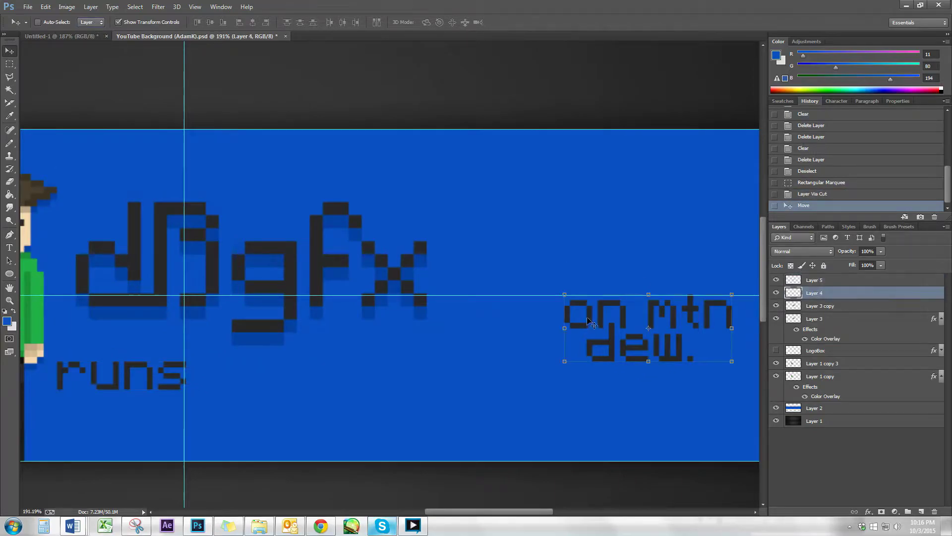
{"action": "key", "text": "m"}
{"action": "left_click_drag", "start_coordinate": [553, 296], "coordinate": [737, 330]}
{"action": "left_click_drag", "start_coordinate": [552, 366], "coordinate": [259, 382]}
{"action": "key", "text": "ctrl+d"}
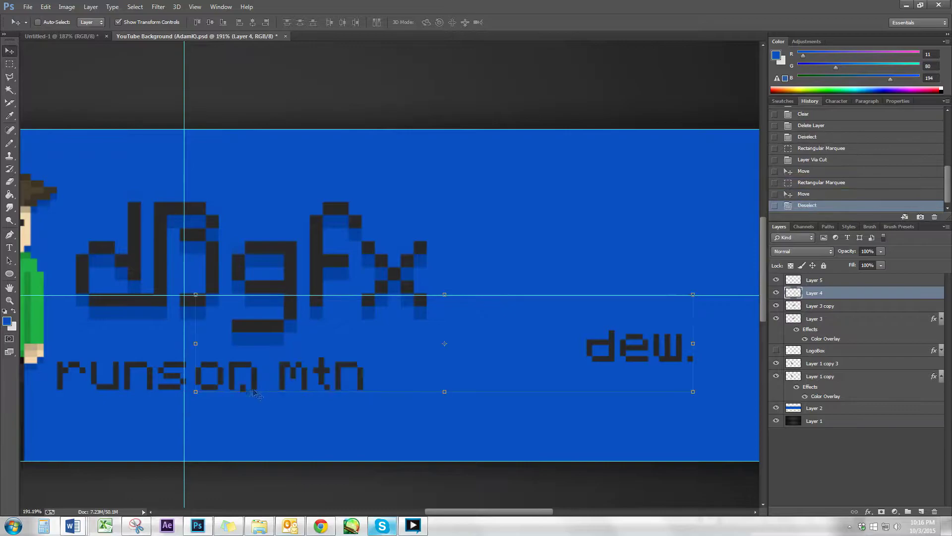
Step: Adjust the spacing between "runs" and "on mtn" so the words are separated by a clear gap
{"action": "left_click_drag", "start_coordinate": [612, 329], "coordinate": [612, 328]}
{"action": "key", "text": "ctrl+d"}
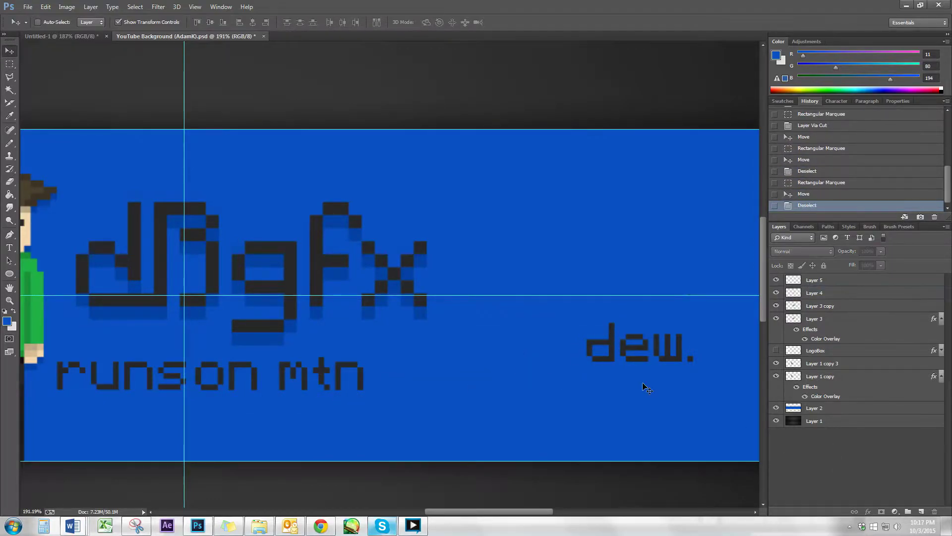
{"action": "scroll", "coordinate": [255, 396], "scroll_direction": "up", "scroll_amount": 3}
{"action": "left_click_drag", "start_coordinate": [255, 395], "coordinate": [395, 372]}
Step: Select the word "dew." and move it to the end of the tagline after "mtn"
{"action": "scroll", "coordinate": [395, 372], "scroll_direction": "down", "scroll_amount": 3}
{"action": "left_click", "coordinate": [708, 276], "text": "ctrl"}
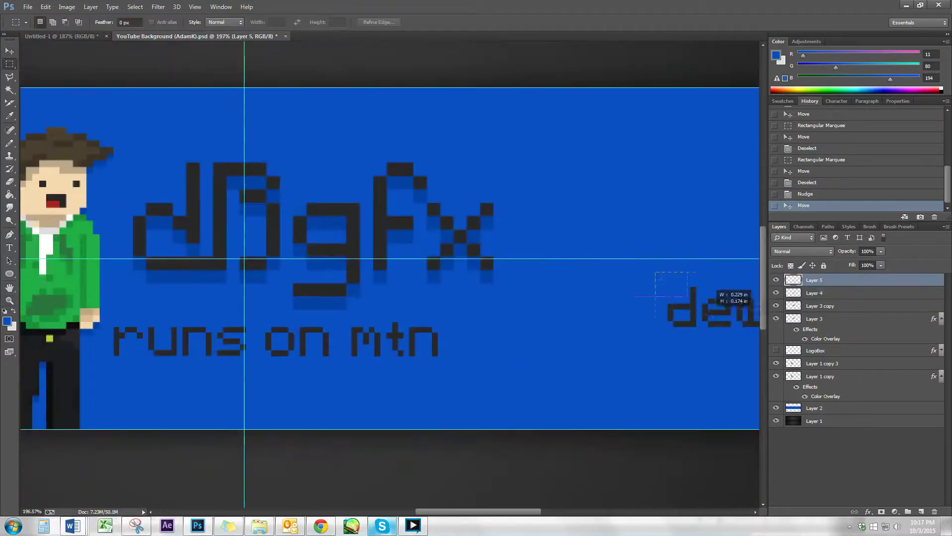
{"action": "left_click_drag", "start_coordinate": [627, 272], "coordinate": [755, 338]}
{"action": "left_click_drag", "start_coordinate": [665, 325], "coordinate": [457, 353]}
{"action": "key", "text": "ctrl+d"}
Step: Merge the two tagline layers into one and duplicate the merged layer
{"action": "key", "text": "z"}
{"action": "key", "text": "ctrl+0"}
{"action": "left_click", "coordinate": [814, 280], "text": "shift"}
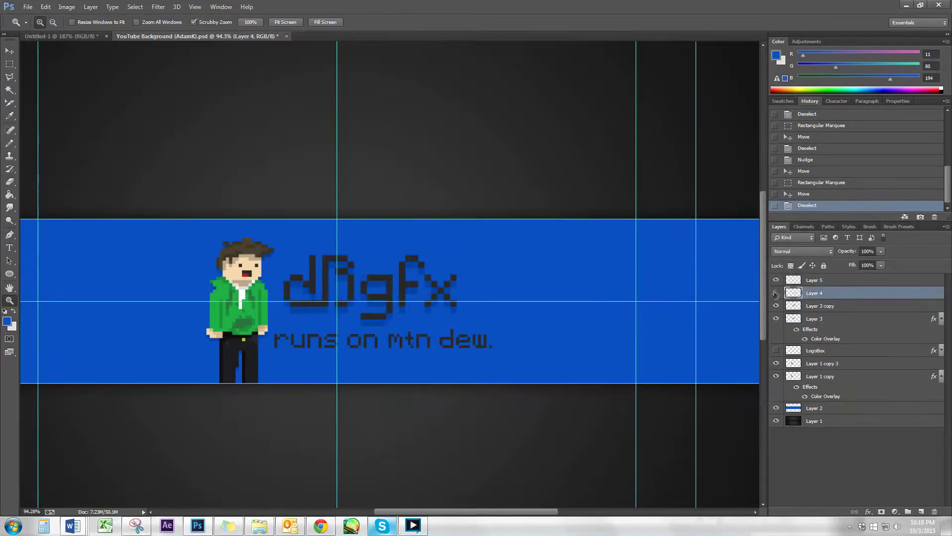
{"action": "right_click", "coordinate": [823, 293]}
{"action": "left_click", "coordinate": [734, 327]}
{"action": "key", "text": "ctrl+j"}
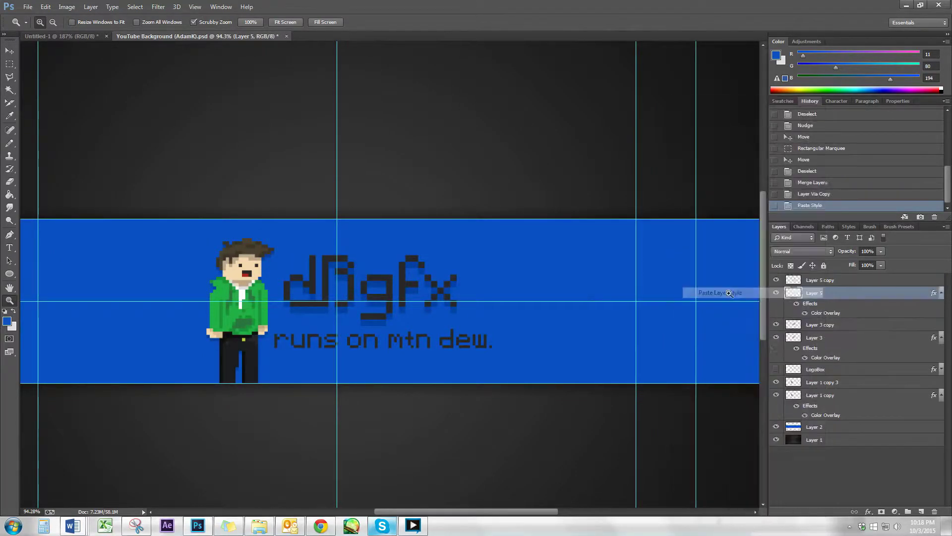
Step: Paste the Color Overlay layer style onto the lower tagline layer and nudge it down as a shadow
{"action": "right_click", "coordinate": [816, 294]}
{"action": "left_click", "coordinate": [704, 292]}
{"action": "key", "text": "v"}
{"action": "key", "text": "Down"}
{"action": "key", "text": "Down"}
{"action": "key", "text": "Down"}
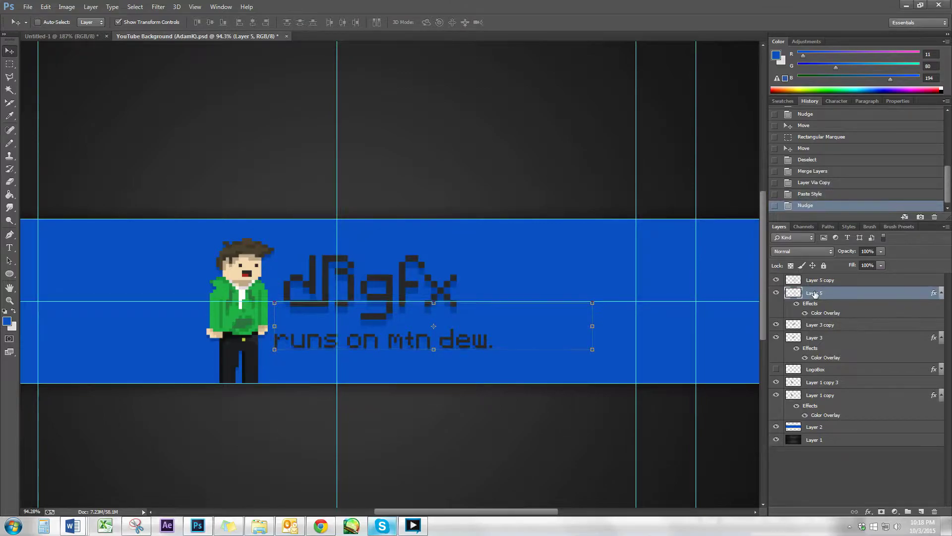
Step: Select the banner's layers and move the character and text artwork to the left
{"action": "left_click", "coordinate": [815, 294], "text": "ctrl"}
{"action": "key", "text": "z"}
{"action": "key", "text": "Return"}
{"action": "left_click", "coordinate": [447, 357], "text": "alt"}
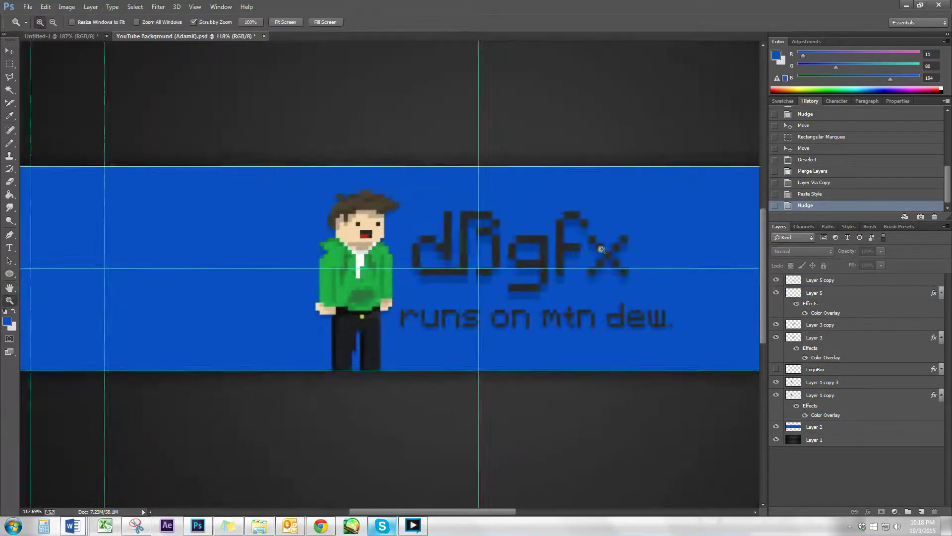
{"action": "key", "text": "v"}
{"action": "key", "text": "ctrl+alt+a"}
{"action": "left_click_drag", "start_coordinate": [444, 284], "coordinate": [372, 285]}
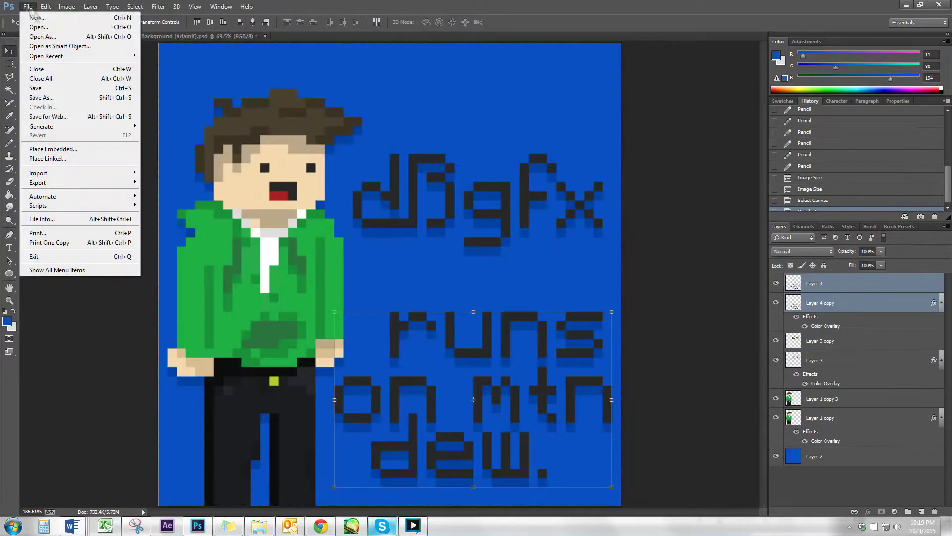
Step: Create a new document, fill it with the foreground blue and add an empty layer on top
{"action": "key", "text": "ctrl+n"}
{"action": "key", "text": "Return"}
{"action": "key", "text": "z"}
{"action": "left_click_drag", "start_coordinate": [366, 184], "coordinate": [397, 185]}
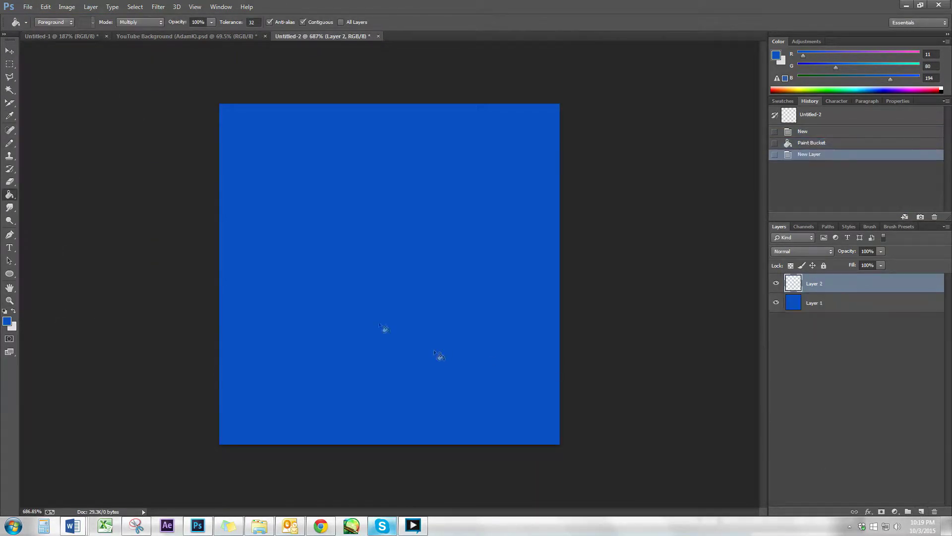
Step: Set the foreground colour to R35 G31 B26 and pencil a short vertical desk leg at the canvas's lower left
{"action": "key", "text": "i"}
{"action": "left_click", "coordinate": [7, 321]}
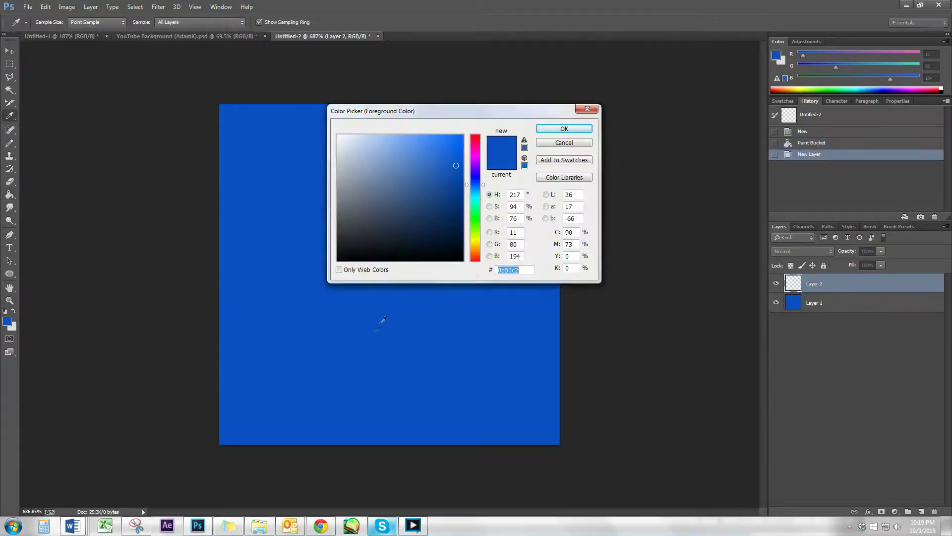
{"action": "left_click", "coordinate": [426, 205]}
{"action": "key", "text": "Return"}
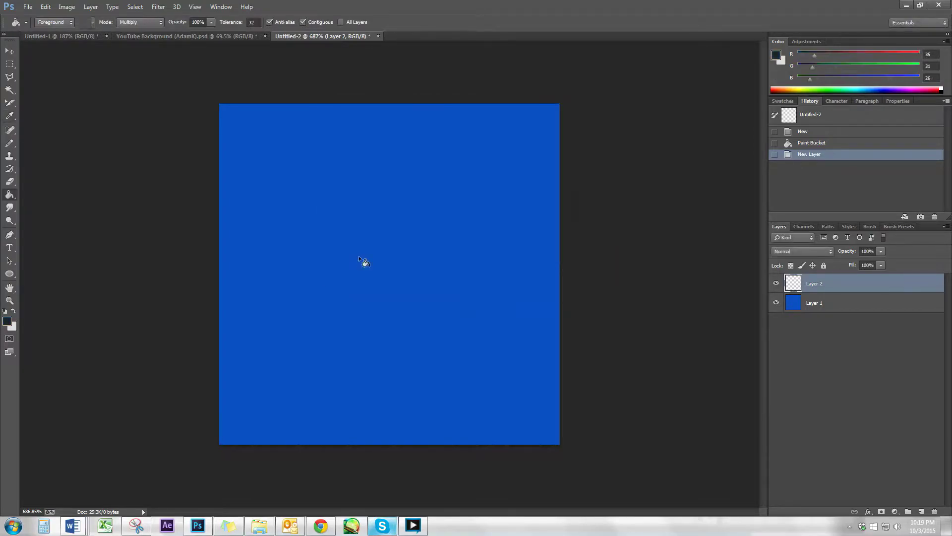
{"action": "scroll", "coordinate": [314, 272], "scroll_direction": "up", "scroll_amount": 2}
{"action": "key", "text": "b"}
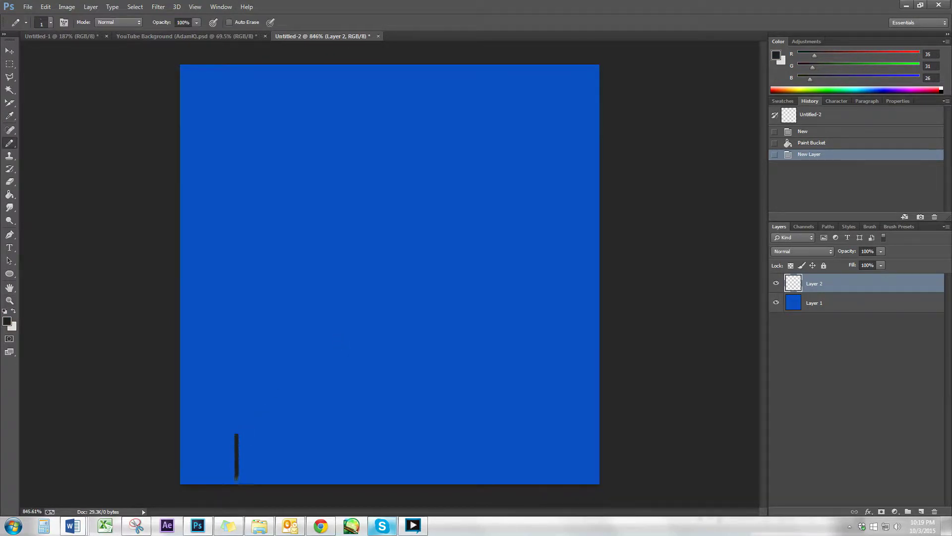
{"action": "left_click_drag", "start_coordinate": [241, 469], "coordinate": [244, 471]}
{"action": "left_click_drag", "start_coordinate": [251, 474], "coordinate": [241, 437]}
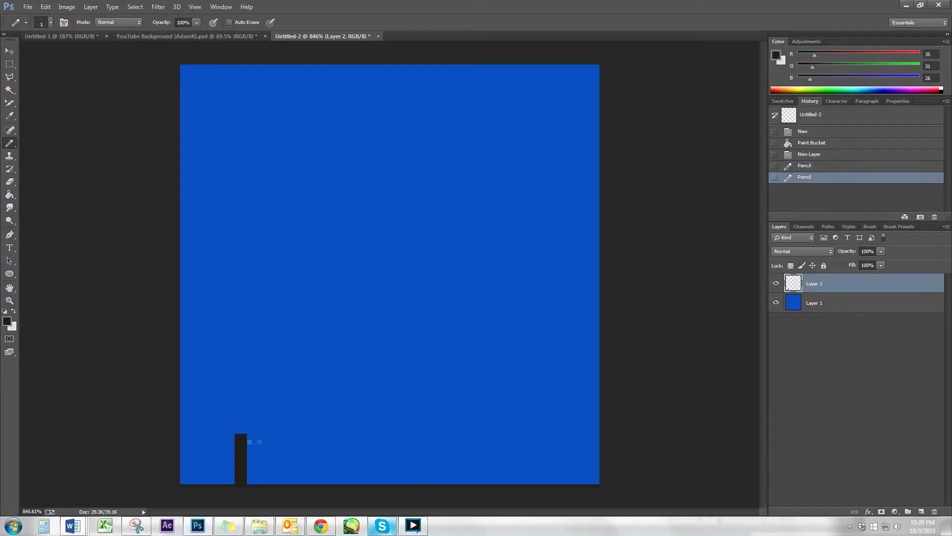
Step: Pencil a matching desk leg at the lower right and clear the tops of both legs to equal height
{"action": "left_click_drag", "start_coordinate": [483, 480], "coordinate": [483, 441]}
{"action": "key", "text": "m"}
{"action": "mouse_move", "coordinate": [216, 399]}
{"action": "left_mouse_down"}
{"action": "mouse_move", "coordinate": [312, 404]}
{"action": "mouse_move", "coordinate": [501, 437]}
{"action": "left_mouse_up"}
{"action": "key", "text": "Delete"}
{"action": "key", "text": "ctrl+d"}
{"action": "key", "text": "b"}
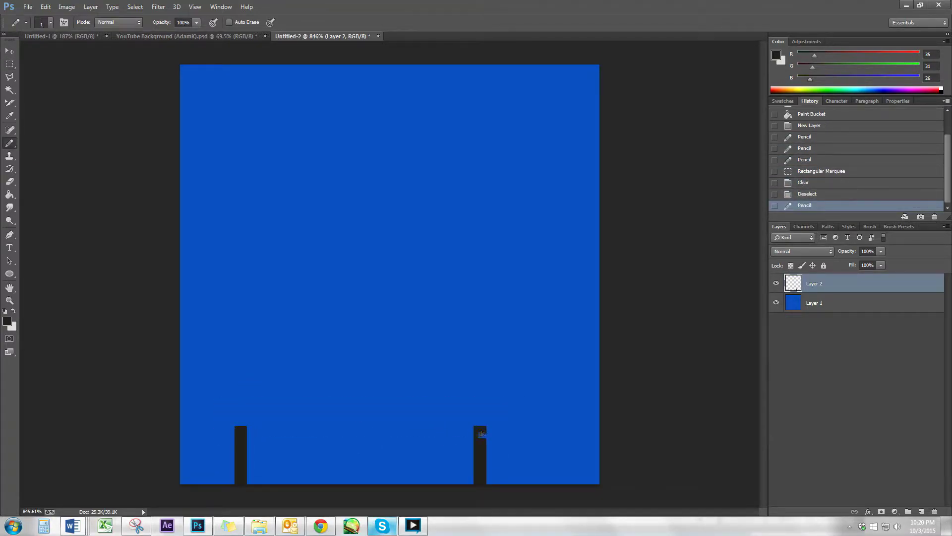
{"action": "left_click", "coordinate": [482, 432]}
Step: Set the foreground colour to R20 G18 B15 and fill a wide rectangular selection across the leg tops as the tabletop
{"action": "left_click", "coordinate": [6, 321]}
{"action": "left_click", "coordinate": [539, 130]}
{"action": "key", "text": "m"}
{"action": "left_click_drag", "start_coordinate": [213, 408], "coordinate": [353, 425]}
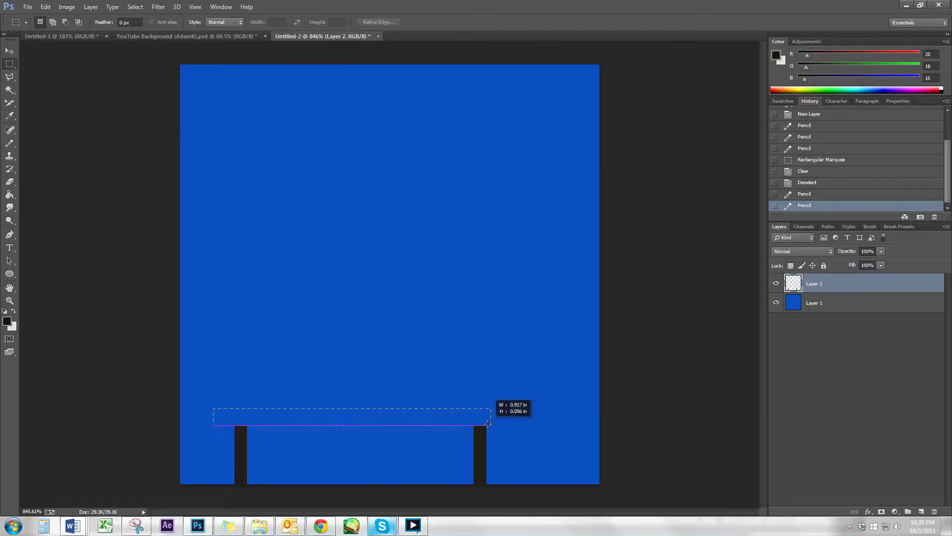
{"action": "left_click_drag", "start_coordinate": [488, 423], "coordinate": [490, 425]}
{"action": "key", "text": "g"}
{"action": "left_click", "coordinate": [374, 417]}
Step: Transform the tabletop to 104.55% width and 75% height, and clear the selection
{"action": "key", "text": "ctrl+t"}
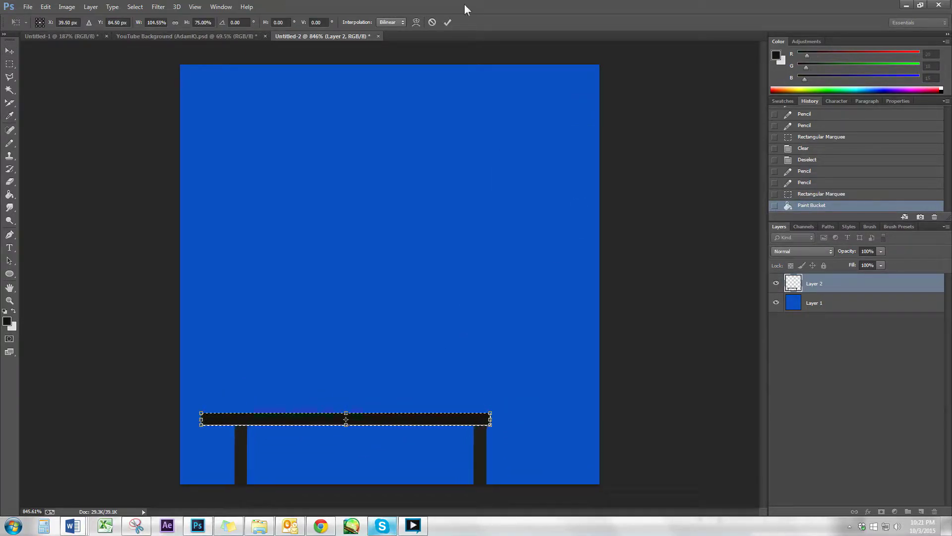
{"action": "left_click", "coordinate": [447, 22]}
{"action": "key", "text": "ctrl+d"}
Step: Extend the tabletop beyond the right leg with the Pencil
{"action": "key", "text": "h"}
{"action": "scroll", "coordinate": [497, 374], "scroll_direction": "up", "scroll_amount": 3}
{"action": "key", "text": "b"}
{"action": "left_click_drag", "start_coordinate": [446, 332], "coordinate": [512, 331]}
Step: Set the pencil colour to R26 G23 B19 and shade the upper part of the desk legs under the tabletop
{"action": "left_click", "coordinate": [7, 321]}
{"action": "left_click", "coordinate": [359, 256]}
{"action": "key", "text": "Return"}
{"action": "left_click_drag", "start_coordinate": [427, 353], "coordinate": [412, 395]}
{"action": "scroll", "coordinate": [413, 395], "scroll_direction": "down", "scroll_amount": 1}
{"action": "left_click", "coordinate": [609, 358]}
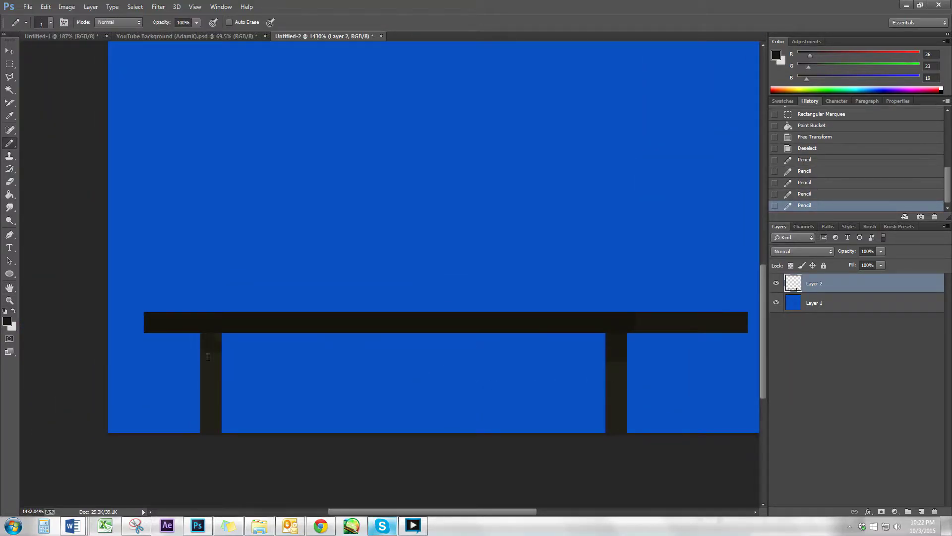
Step: Pencil a vertical edge to the right of the left leg and fill the enclosed panel with R11 G10 B8
{"action": "left_click", "coordinate": [7, 321]}
{"action": "left_click", "coordinate": [360, 262]}
{"action": "key", "text": "Return"}
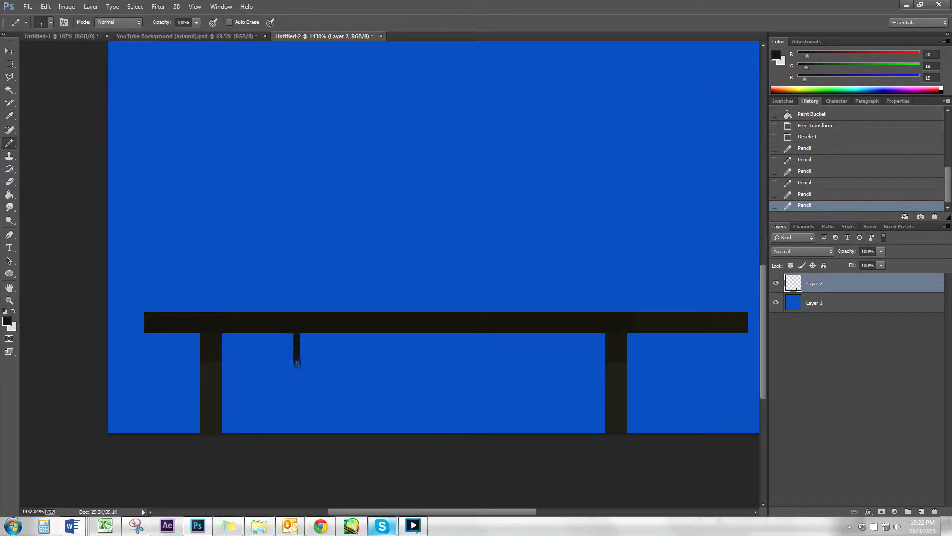
{"action": "left_click", "coordinate": [7, 321]}
{"action": "left_click", "coordinate": [359, 268]}
{"action": "key", "text": "Return"}
{"action": "left_click_drag", "start_coordinate": [297, 342], "coordinate": [297, 372]}
{"action": "key", "text": "g"}
{"action": "left_click", "coordinate": [261, 410]}
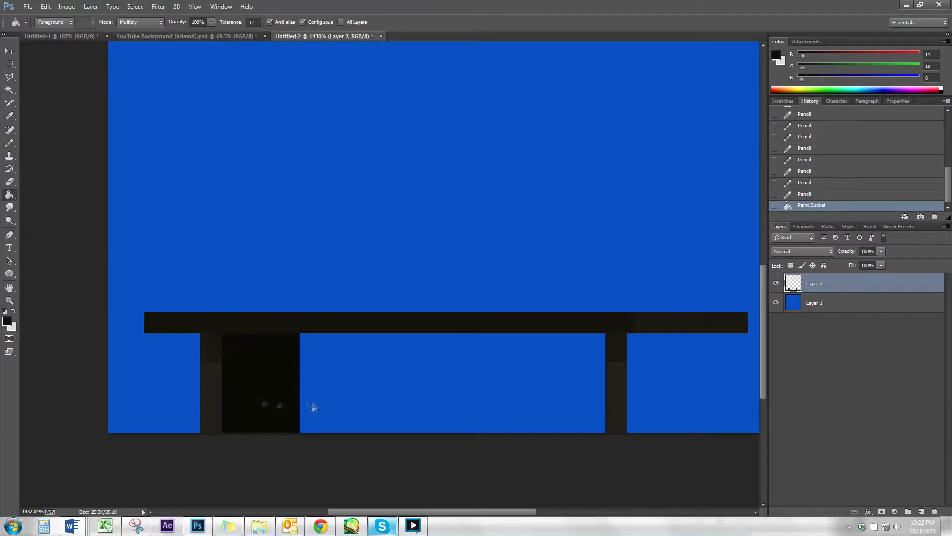
Step: Recolour the side panel beside the left leg and its edge with R13 G12 B10
{"action": "left_click", "coordinate": [7, 321]}
{"action": "left_click", "coordinate": [369, 255]}
{"action": "key", "text": "Return"}
{"action": "left_click", "coordinate": [263, 385]}
{"action": "left_click", "coordinate": [7, 320]}
{"action": "key", "text": "Return"}
{"action": "left_click", "coordinate": [298, 391]}
Step: Copy the dark side panel to a new layer and move the copy to the right of the right leg
{"action": "key", "text": "m"}
{"action": "left_click_drag", "start_coordinate": [221, 333], "coordinate": [300, 432]}
{"action": "right_click", "coordinate": [270, 400]}
{"action": "left_click", "coordinate": [298, 266]}
{"action": "key", "text": "v"}
{"action": "left_click_drag", "start_coordinate": [270, 392], "coordinate": [675, 391]}
Step: Merge the copied panel layer with the desk layer
{"action": "left_click", "coordinate": [814, 303], "text": "shift"}
{"action": "right_click", "coordinate": [814, 302]}
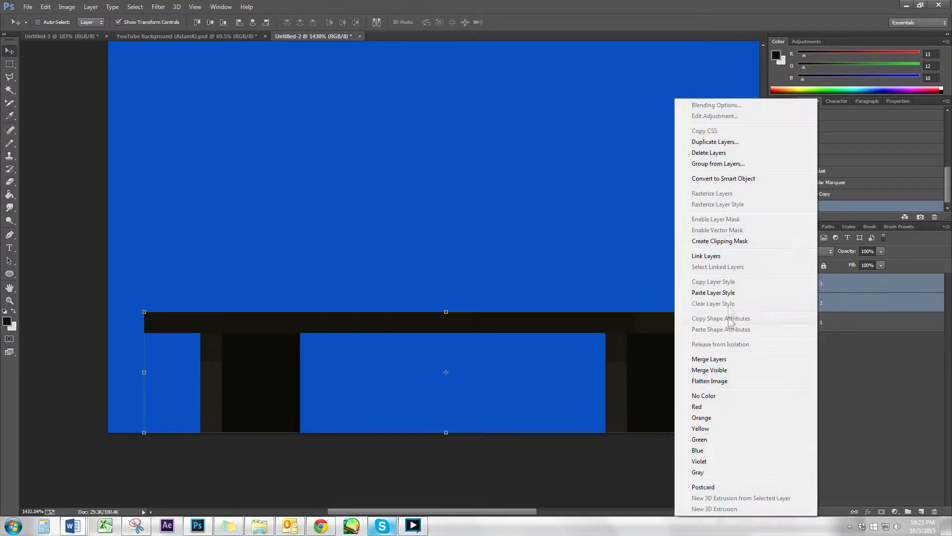
{"action": "left_click", "coordinate": [712, 342]}
Step: Fill the blue gap between the left panel and the right leg with R5 G5 B4
{"action": "key", "text": "g"}
{"action": "left_click", "coordinate": [6, 321]}
{"action": "left_click", "coordinate": [370, 259]}
{"action": "key", "text": "Return"}
{"action": "left_click", "coordinate": [408, 389]}
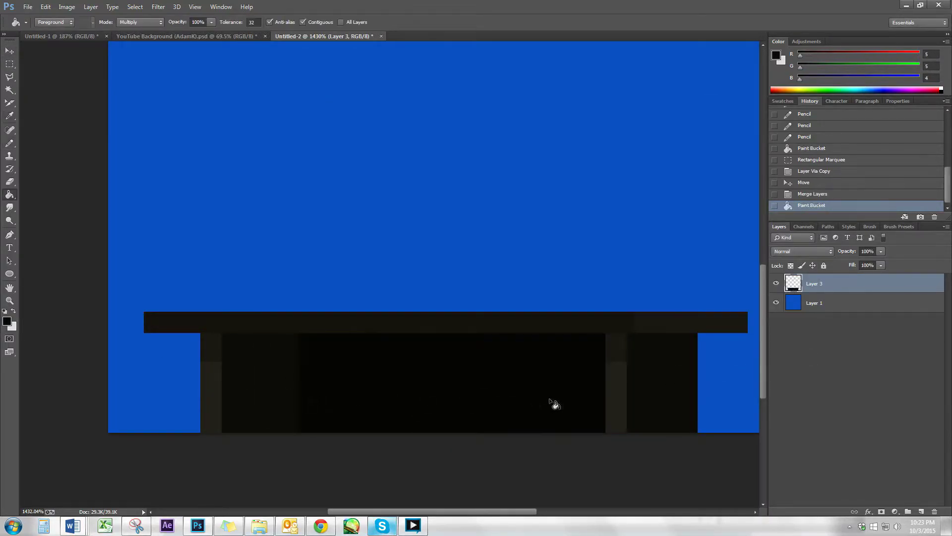
Step: Set the foreground colour to #131313 and pencil a thin strip on the left part of the tabletop
{"action": "scroll", "coordinate": [555, 404], "scroll_direction": "down", "scroll_amount": 1}
{"action": "left_click", "coordinate": [7, 320]}
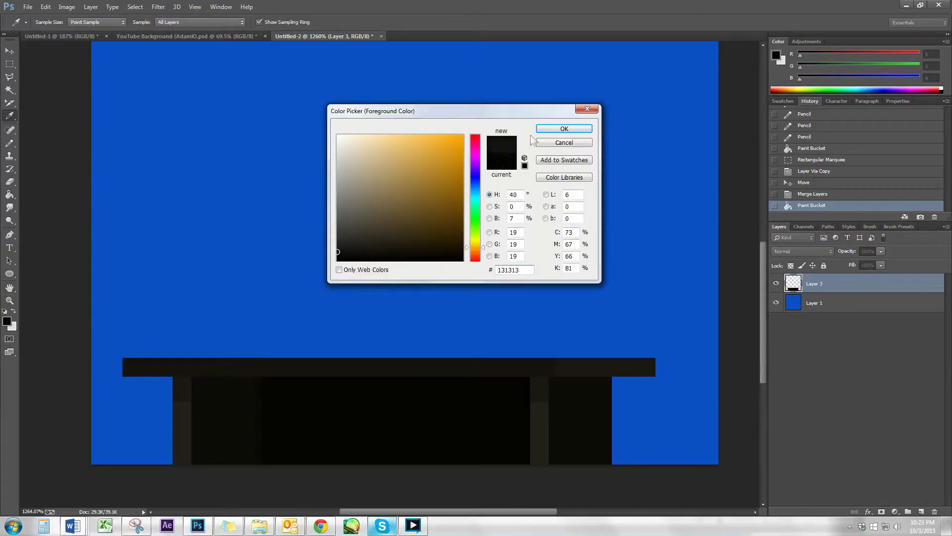
{"action": "key", "text": "Return"}
{"action": "key", "text": "b"}
{"action": "left_click", "coordinate": [266, 355]}
Step: Pencil a lighter R37 G37 B37 front row on the tabletop object and a darker R15 G15 B15 row above it
{"action": "left_click", "coordinate": [7, 321]}
{"action": "left_click", "coordinate": [334, 248]}
{"action": "key", "text": "Return"}
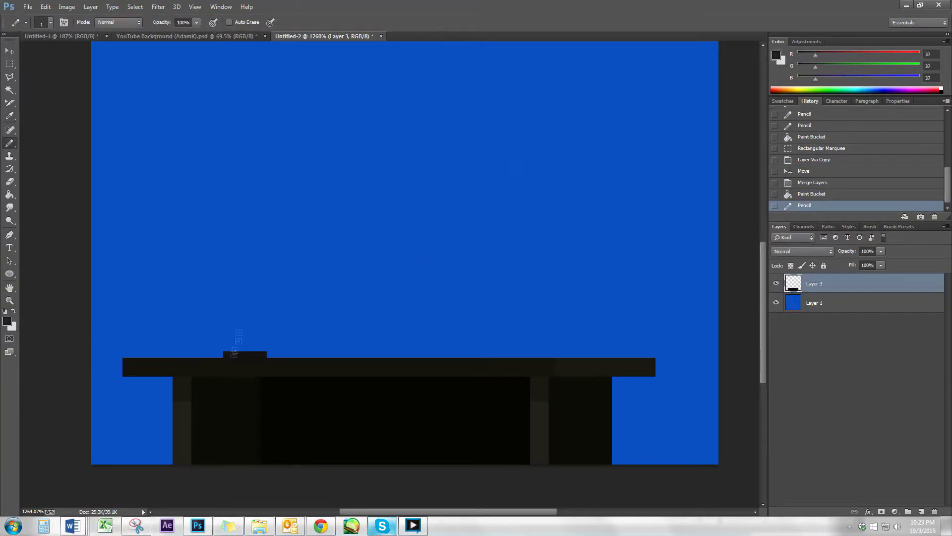
{"action": "left_click", "coordinate": [7, 321]}
{"action": "left_click", "coordinate": [357, 271]}
{"action": "key", "text": "Return"}
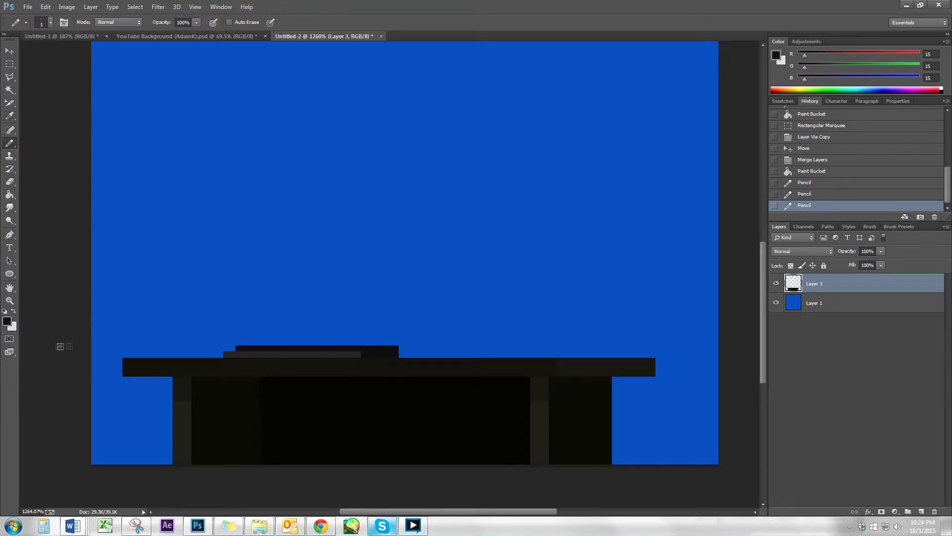
{"action": "left_click", "coordinate": [7, 320]}
{"action": "left_click", "coordinate": [476, 191]}
{"action": "left_click", "coordinate": [448, 152]}
{"action": "key", "text": "Return"}
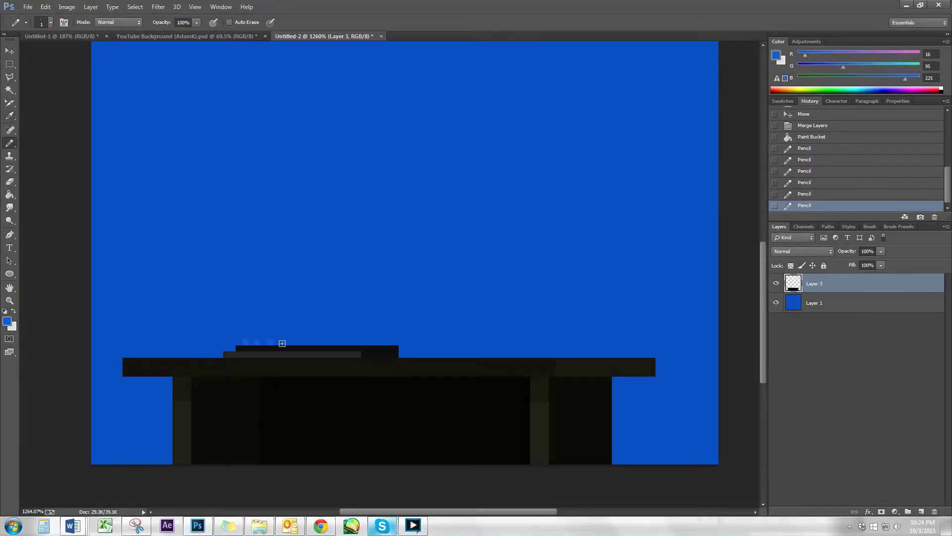
{"action": "key", "text": "ctrl+alt+z"}
{"action": "key", "text": "ctrl+alt+z"}
{"action": "key", "text": "ctrl+alt+z"}
{"action": "key", "text": "ctrl+alt+z"}
{"action": "key", "text": "ctrl+alt+z"}
{"action": "key", "text": "ctrl+alt+z"}
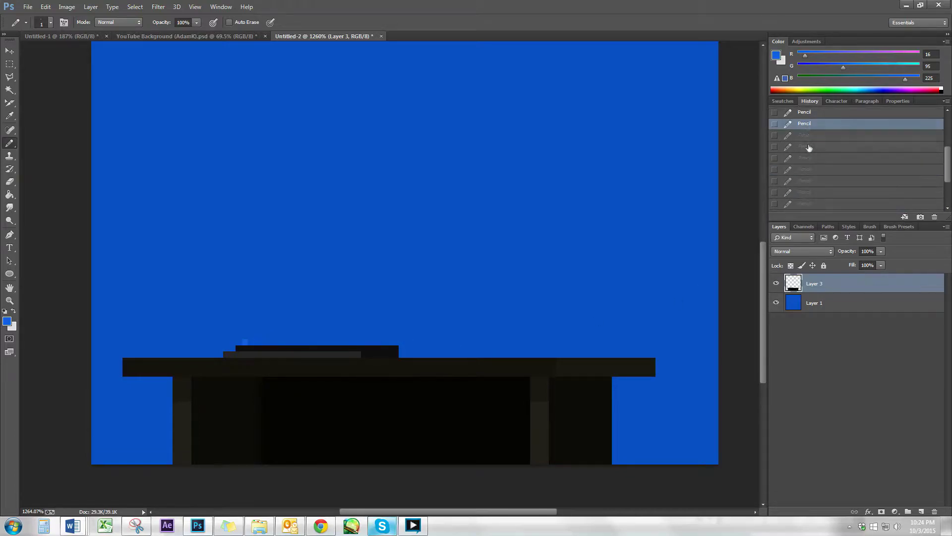
Step: Set the foreground colour to R24 G24 B24 and pencil the first pixels of a monitor stand on the tabletop
{"action": "left_click", "coordinate": [388, 346], "text": "alt"}
{"action": "left_click", "coordinate": [6, 321]}
{"action": "key", "text": "Return"}
{"action": "left_click_drag", "start_coordinate": [439, 354], "coordinate": [451, 343]}
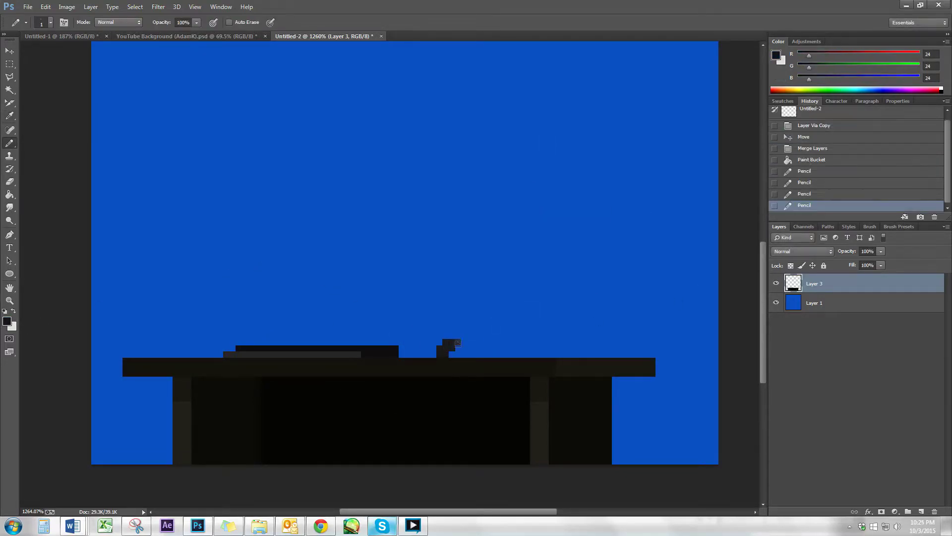
Step: Pencil the rest of the monitor stand's small stepped block in dark grey shades, ending with R32 G32 B32
{"action": "left_click", "coordinate": [7, 321]}
{"action": "key", "text": "Return"}
{"action": "left_click", "coordinate": [525, 384]}
{"action": "left_click", "coordinate": [7, 321]}
{"action": "key", "text": "Return"}
{"action": "left_click", "coordinate": [7, 321]}
{"action": "key", "text": "Return"}
{"action": "left_click", "coordinate": [7, 320]}
{"action": "left_click", "coordinate": [336, 246]}
{"action": "key", "text": "Return"}
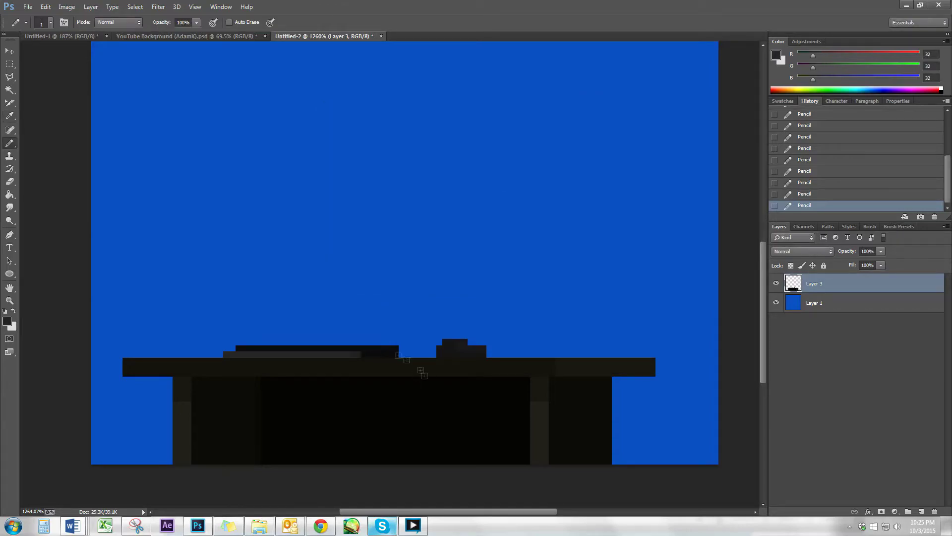
Step: Set the foreground colour to R3 G3 B3 and pencil the black base and neck around the monitor stand's block
{"action": "left_click", "coordinate": [8, 320]}
{"action": "left_click", "coordinate": [342, 268]}
{"action": "left_click", "coordinate": [569, 129]}
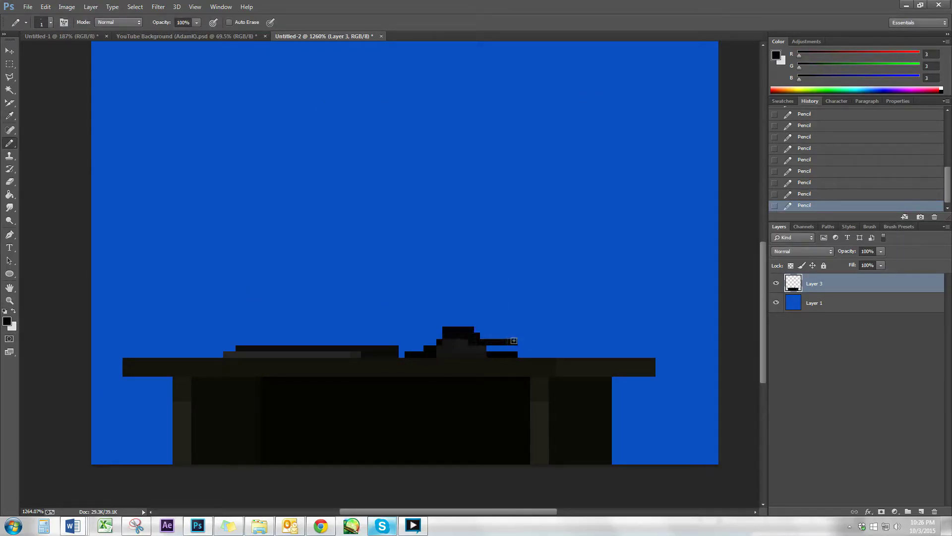
Step: Set the foreground colour to R15 G15 B15 and pencil a rounded rectangular monitor frame above the stand
{"action": "left_click", "coordinate": [7, 321]}
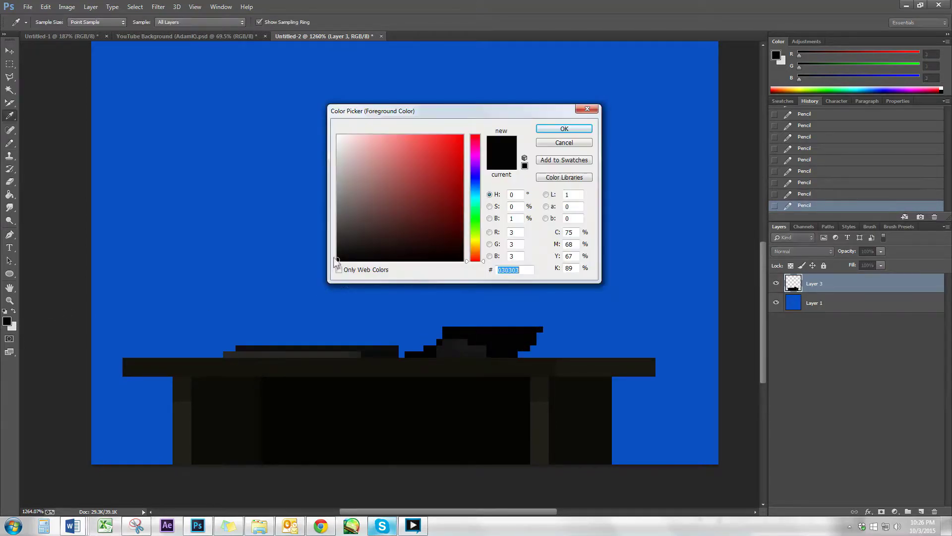
{"action": "key", "text": "Return"}
{"action": "left_click", "coordinate": [7, 321]}
{"action": "key", "text": "Return"}
{"action": "left_click_drag", "start_coordinate": [452, 316], "coordinate": [428, 321]}
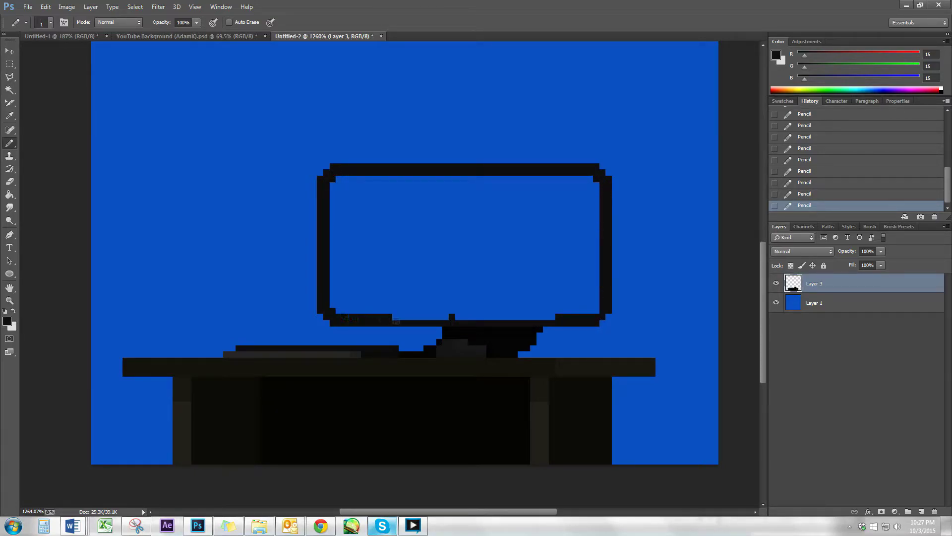
Step: Pencil a lighter R23 G23 B23 line along the left inner edge of the monitor frame and undo the last two strokes
{"action": "left_click", "coordinate": [7, 321]}
{"action": "left_click", "coordinate": [340, 252]}
{"action": "key", "text": "Return"}
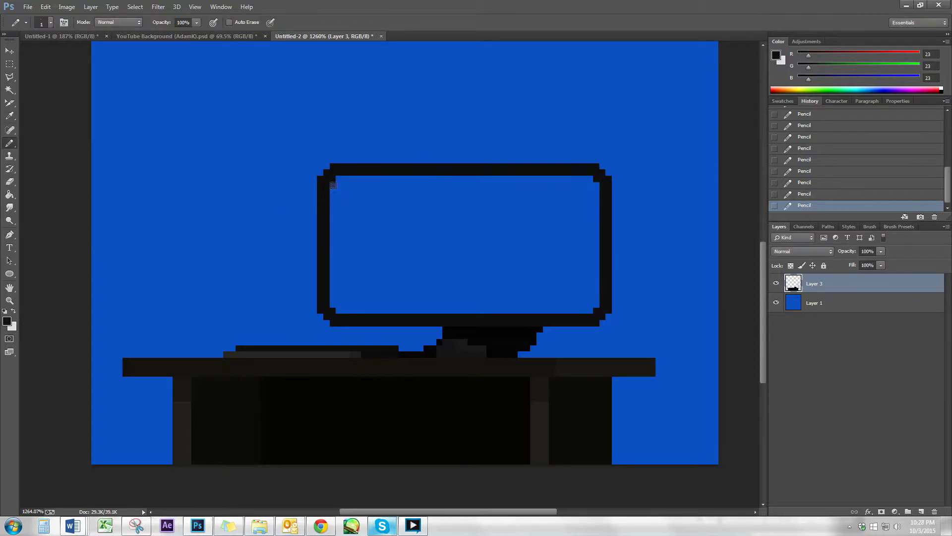
{"action": "key", "text": "ctrl+alt+z"}
{"action": "key", "text": "ctrl+alt+z"}
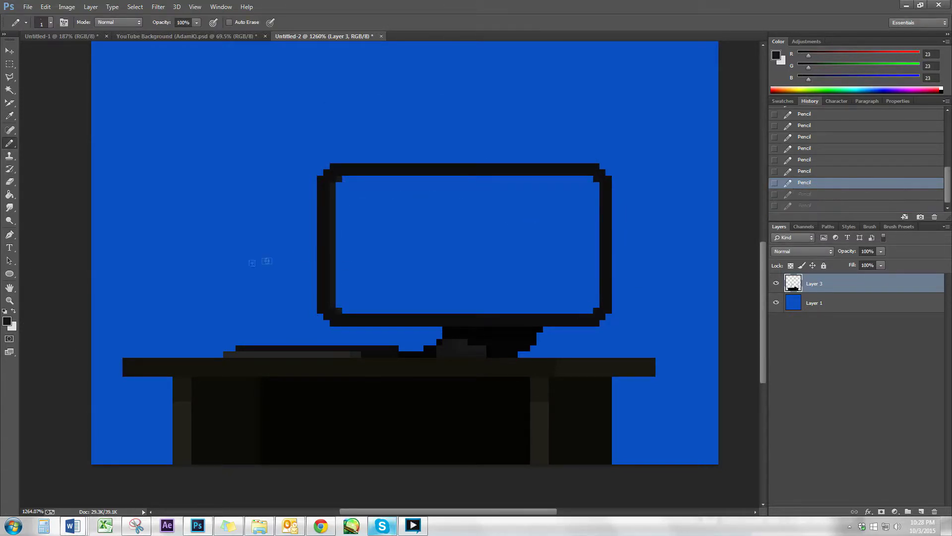
Step: Bring in a web page capture from Chrome, paste it into the desk document, and scale and nudge it to fit the monitor frame
{"action": "left_click", "coordinate": [320, 525]}
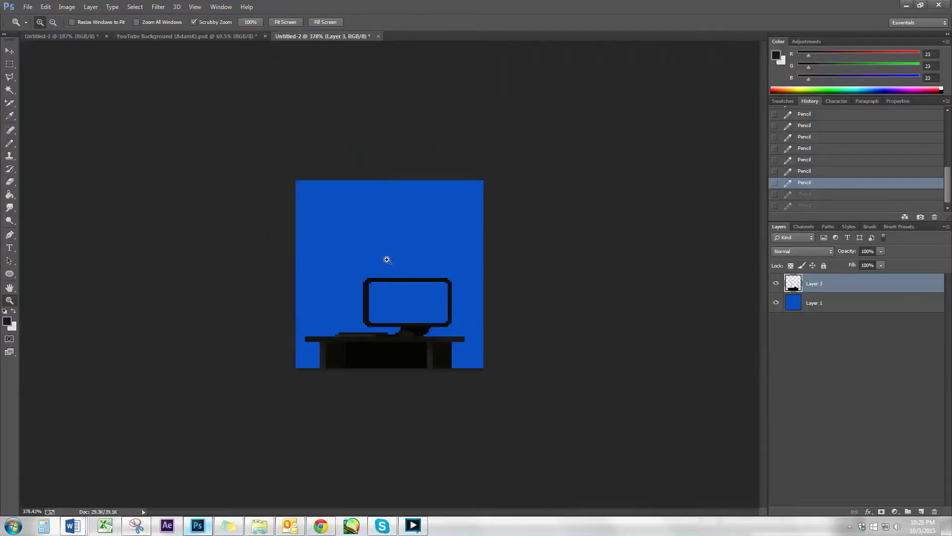
{"action": "key", "text": "ctrl+v"}
{"action": "key", "text": "ctrl+t"}
{"action": "left_click_drag", "start_coordinate": [128, 181], "coordinate": [370, 277]}
{"action": "key", "text": "Return"}
{"action": "key", "text": "z"}
{"action": "left_click_drag", "start_coordinate": [393, 308], "coordinate": [443, 300]}
{"action": "key", "text": "v"}
{"action": "key", "text": "Down"}
{"action": "key", "text": "Left"}
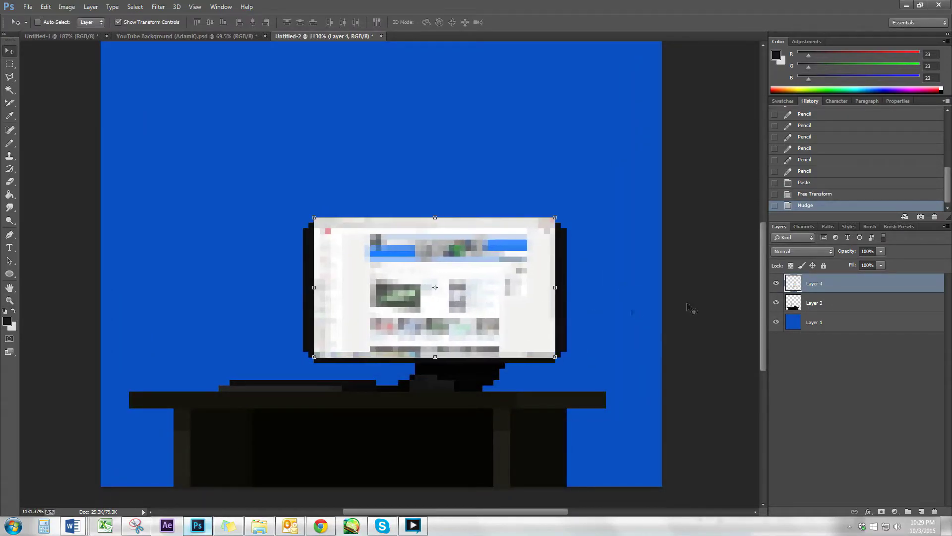
Step: Send the web page layer below the desk layer and pencil over the outer parts of the screen in R224 G224 B224
{"action": "key", "text": "ctrl+bracketleft"}
{"action": "key", "text": "b"}
{"action": "left_click", "coordinate": [7, 321]}
{"action": "left_click", "coordinate": [563, 127]}
{"action": "key", "text": "alt+bracketright"}
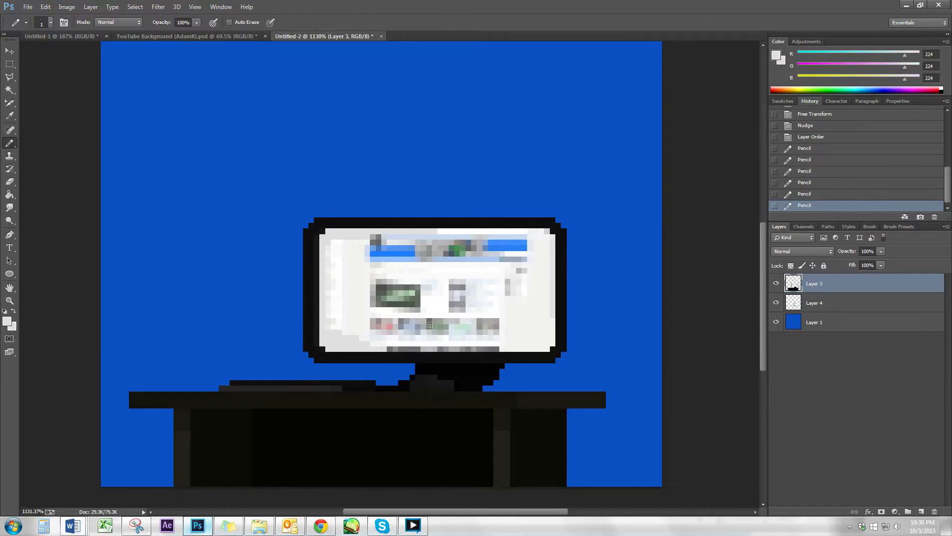
Step: Merge the desk layer with the web page layer
{"action": "key", "text": "z"}
{"action": "left_click_drag", "start_coordinate": [416, 397], "coordinate": [392, 396]}
{"action": "left_click", "coordinate": [814, 303], "text": "shift"}
{"action": "right_click", "coordinate": [811, 302]}
{"action": "left_click", "coordinate": [703, 358]}
Step: Resize the desk image, entering 500 for both width and height
{"action": "left_click", "coordinate": [66, 6]}
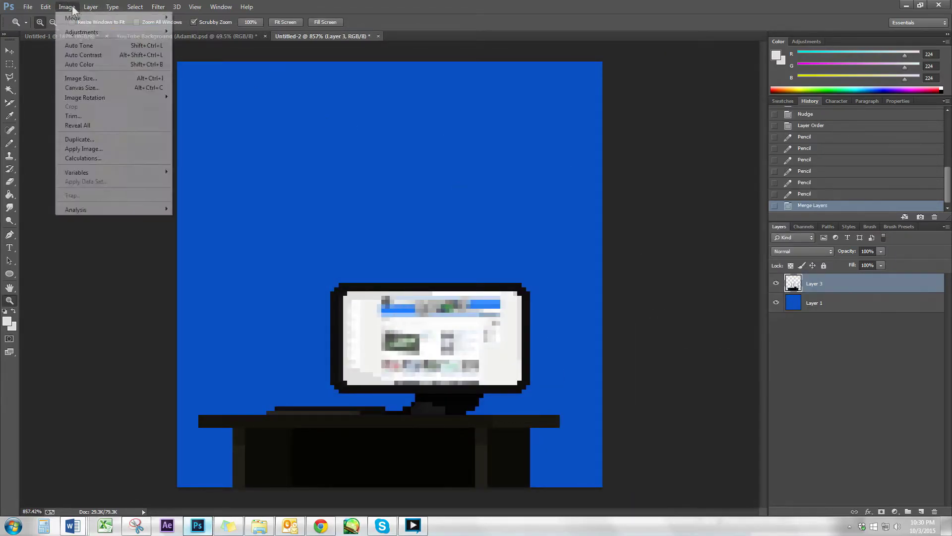
{"action": "left_click", "coordinate": [79, 79]}
{"action": "left_click", "coordinate": [589, 182]}
{"action": "left_click", "coordinate": [575, 190]}
{"action": "type", "text": "500"}
{"action": "key", "text": "Tab"}
{"action": "type", "text": "500"}
{"action": "left_click", "coordinate": [586, 259]}
Step: Duplicate the desk layer into the YouTube banner document and place it on the blue band to the right of the tagline
{"action": "right_click", "coordinate": [808, 283]}
{"action": "left_click", "coordinate": [675, 79]}
{"action": "left_click", "coordinate": [470, 201]}
{"action": "left_click", "coordinate": [563, 164]}
{"action": "key", "text": "v"}
{"action": "left_click_drag", "start_coordinate": [128, 181], "coordinate": [536, 274]}
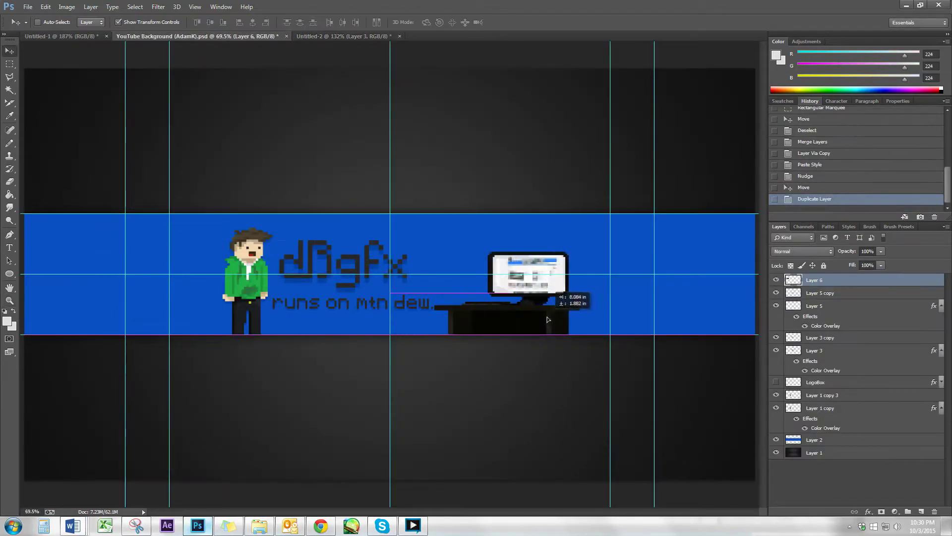
{"action": "left_click", "coordinate": [799, 491]}
Step: Search SoundCloud for "rogue ul" and open the suggested Rogue track
{"action": "type", "text": "rogue"}
{"action": "type", "text": " ul"}
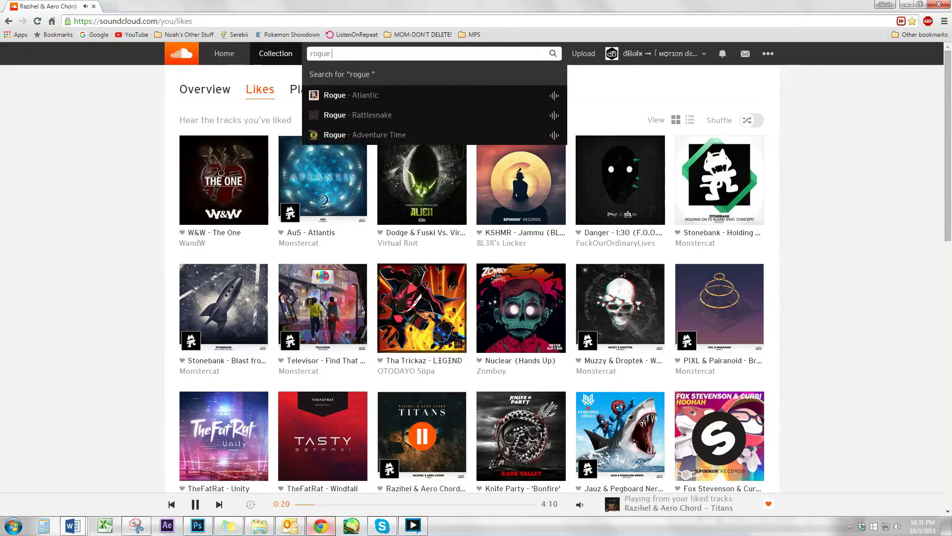
{"action": "left_click", "coordinate": [362, 155]}
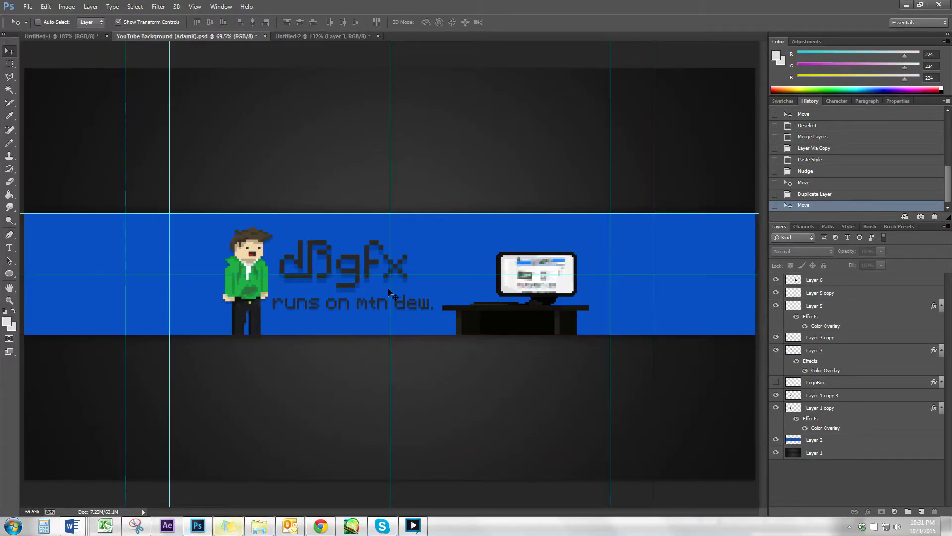
Step: Duplicate the desk layer, paste the copied layer style onto the original, and nudge it down as a shadow
{"action": "right_click", "coordinate": [815, 280]}
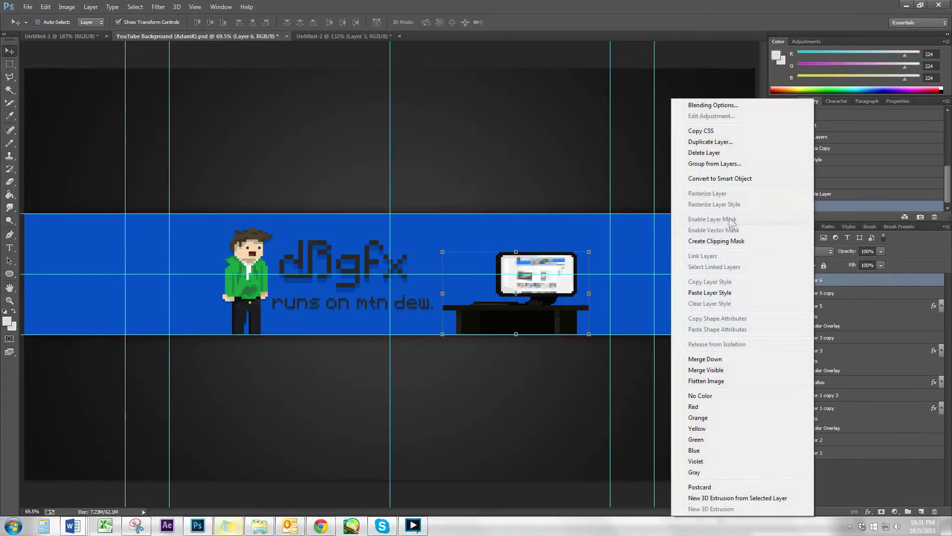
{"action": "left_click", "coordinate": [704, 147]}
{"action": "key", "text": "Return"}
{"action": "right_click", "coordinate": [814, 293]}
{"action": "left_click", "coordinate": [719, 312]}
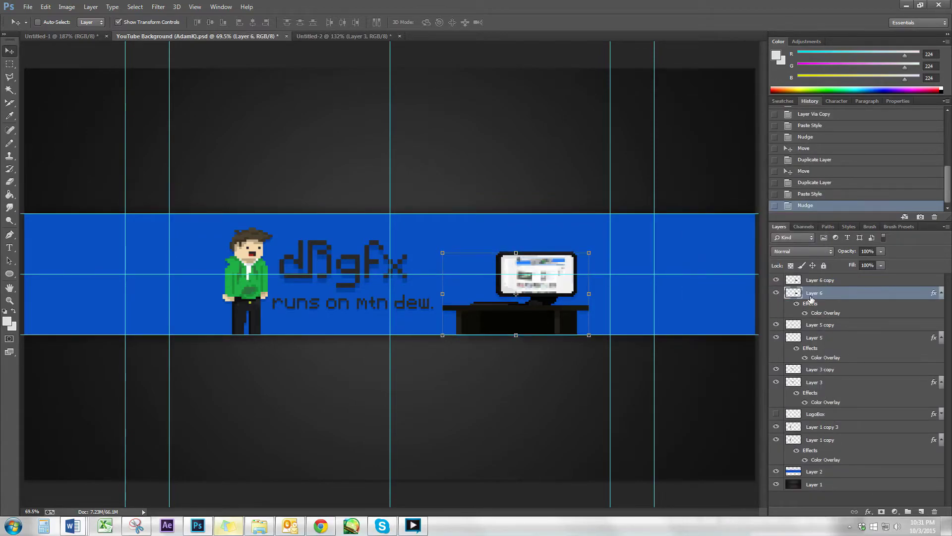
{"action": "left_click", "coordinate": [814, 501]}
Step: Clear the parts of the desk layers that hang below the blue band and remove the selection
{"action": "left_click", "coordinate": [818, 280]}
{"action": "key", "text": "m"}
{"action": "left_click_drag", "start_coordinate": [436, 319], "coordinate": [606, 371]}
{"action": "key", "text": "Delete"}
{"action": "key", "text": "Delete"}
{"action": "key", "text": "ctrl+d"}
{"action": "left_click", "coordinate": [787, 497]}
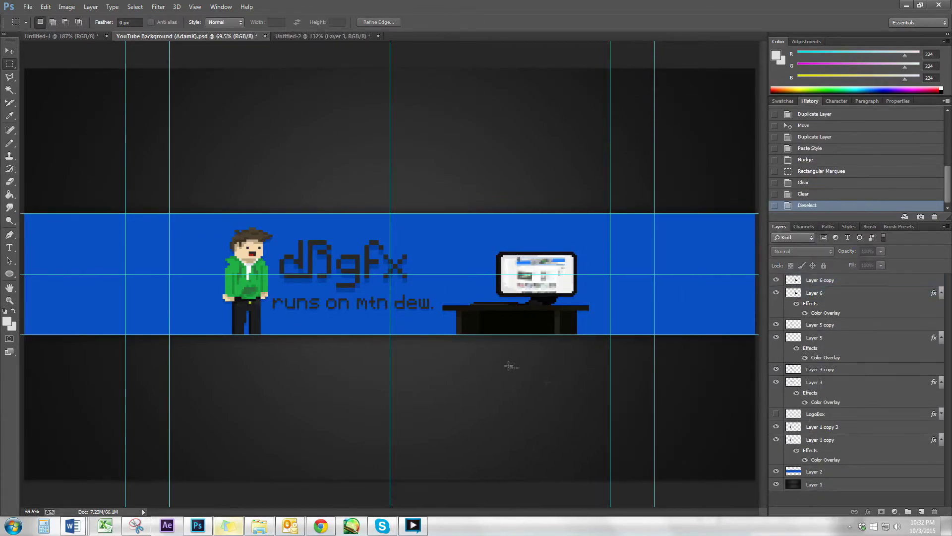
Step: Darken the blue band on Layer 2 by filling it with R11 G80 B194 in Multiply mode
{"action": "left_click", "coordinate": [814, 471]}
{"action": "key", "text": "i"}
{"action": "left_click", "coordinate": [7, 321]}
{"action": "left_click", "coordinate": [600, 317]}
{"action": "key", "text": "Return"}
{"action": "left_click", "coordinate": [94, 301]}
{"action": "key", "text": "g"}
{"action": "left_click", "coordinate": [73, 305]}
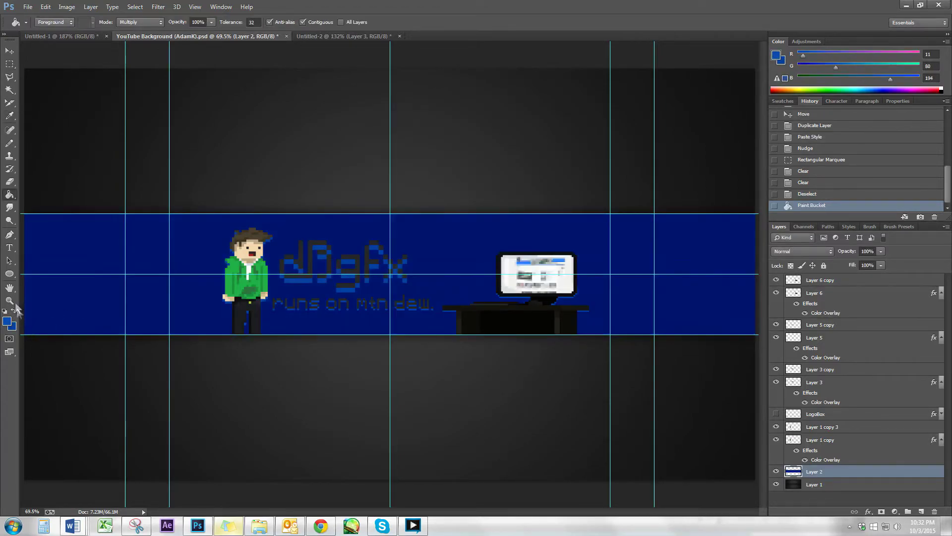
Step: Choose a soft brush preset and try a blue dab on the banner, undoing it
{"action": "key", "text": "b"}
{"action": "left_click", "coordinate": [44, 21]}
{"action": "double_click", "coordinate": [154, 108]}
{"action": "left_click", "coordinate": [496, 334]}
{"action": "key", "text": "ctrl+z"}
Step: Load the blue band as a selection and try a brighter blue dab with the brush size at 2560, undoing it
{"action": "left_click", "coordinate": [794, 471], "text": "ctrl"}
{"action": "left_click", "coordinate": [51, 22]}
{"action": "key", "text": "Return"}
{"action": "left_click", "coordinate": [50, 22]}
{"action": "type", "text": "2560"}
{"action": "key", "text": "Return"}
{"action": "left_click", "coordinate": [466, 392]}
{"action": "key", "text": "ctrl+z"}
Step: Set the brush size to 2750, paint a brighter blue glow across the middle of the selected band, and deselect
{"action": "left_click", "coordinate": [50, 22]}
{"action": "type", "text": "2750"}
{"action": "key", "text": "Return"}
{"action": "left_click", "coordinate": [566, 428]}
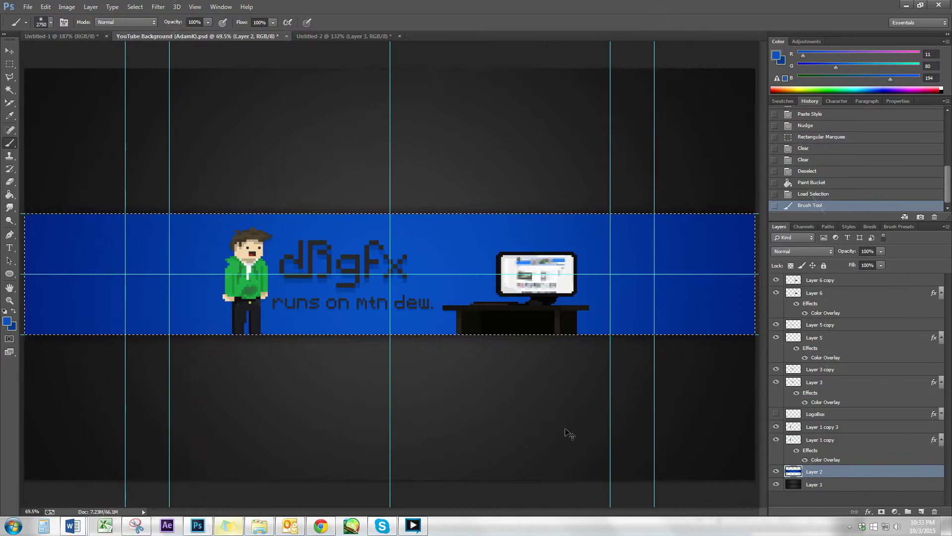
{"action": "key", "text": "ctrl+d"}
Step: Change the Color Overlay colour on the desk's shadow layer
{"action": "key", "text": "v"}
{"action": "key", "text": "z"}
{"action": "left_click_drag", "start_coordinate": [578, 330], "coordinate": [628, 313]}
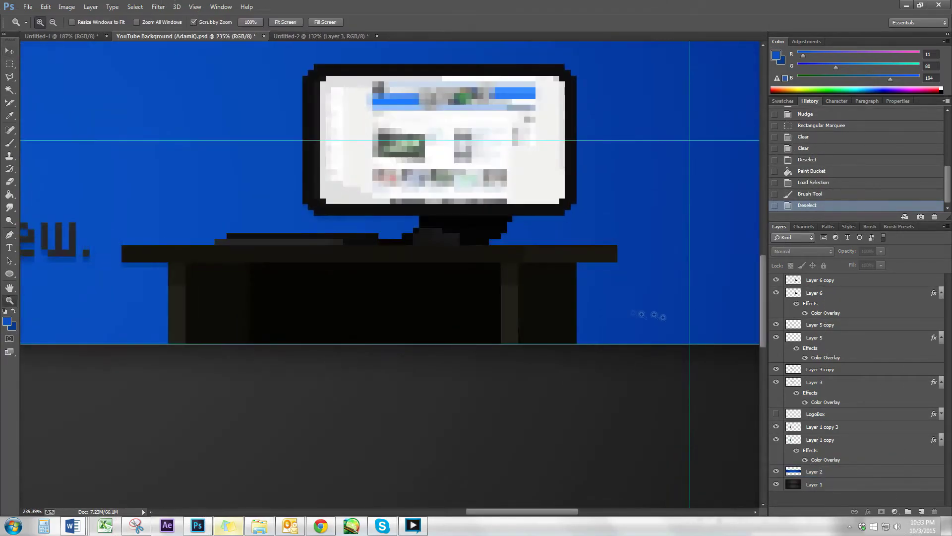
{"action": "double_click", "coordinate": [819, 308]}
{"action": "left_click", "coordinate": [744, 227]}
{"action": "key", "text": "Return"}
{"action": "key", "text": "Return"}
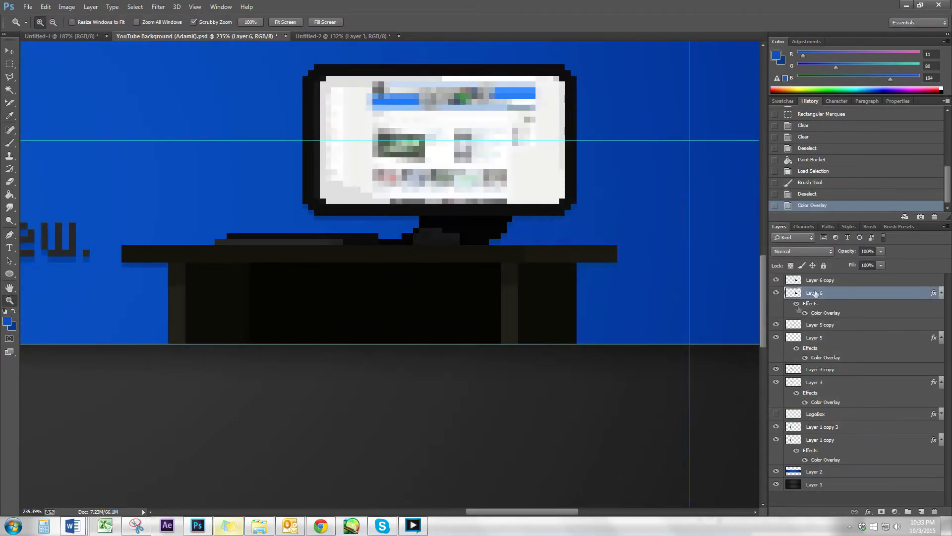
Step: Switch to the Chrome browser and open the bookmarked YouTube channel page
{"action": "key", "text": "h"}
{"action": "left_click_drag", "start_coordinate": [341, 251], "coordinate": [514, 221]}
{"action": "key", "text": "ctrl+0"}
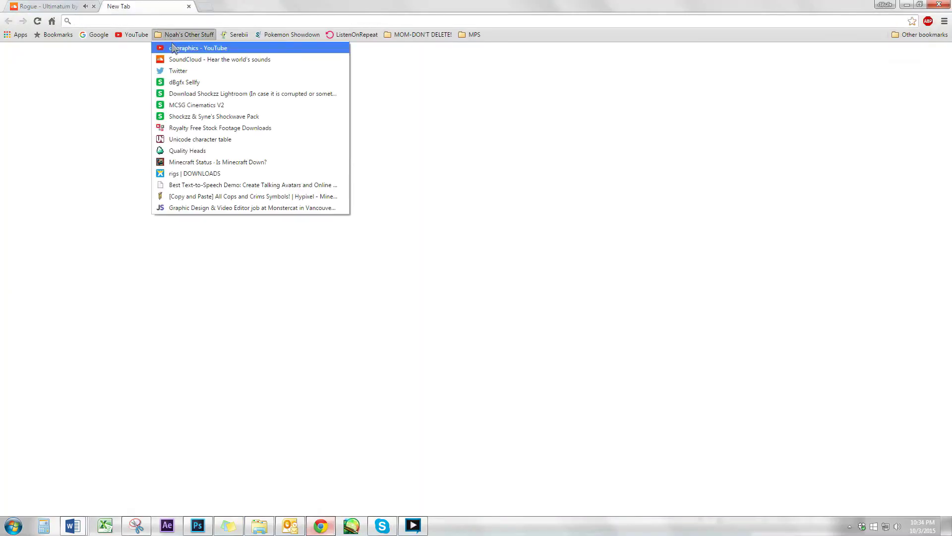
{"action": "left_click", "coordinate": [212, 45]}
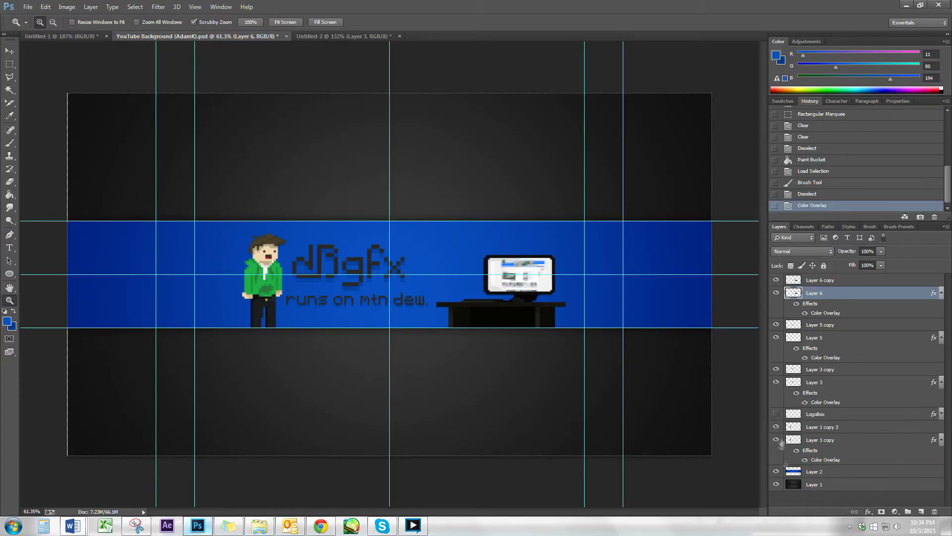
Step: Move the LogoBox layer to the top of the layer stack, show it, and place it near the blue band's left end
{"action": "left_click", "coordinate": [776, 281]}
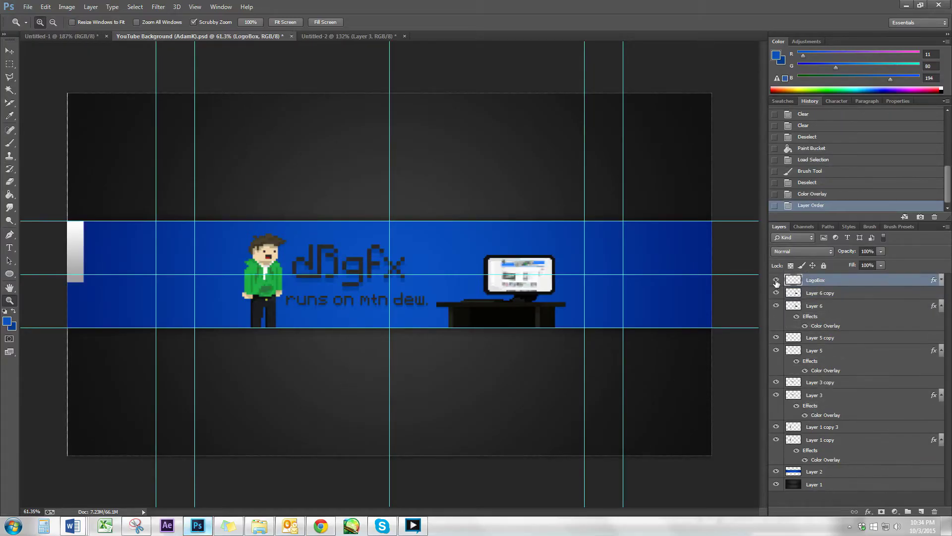
{"action": "key", "text": "v"}
{"action": "left_click_drag", "start_coordinate": [75, 251], "coordinate": [145, 251]}
{"action": "left_click_drag", "start_coordinate": [146, 250], "coordinate": [131, 250]}
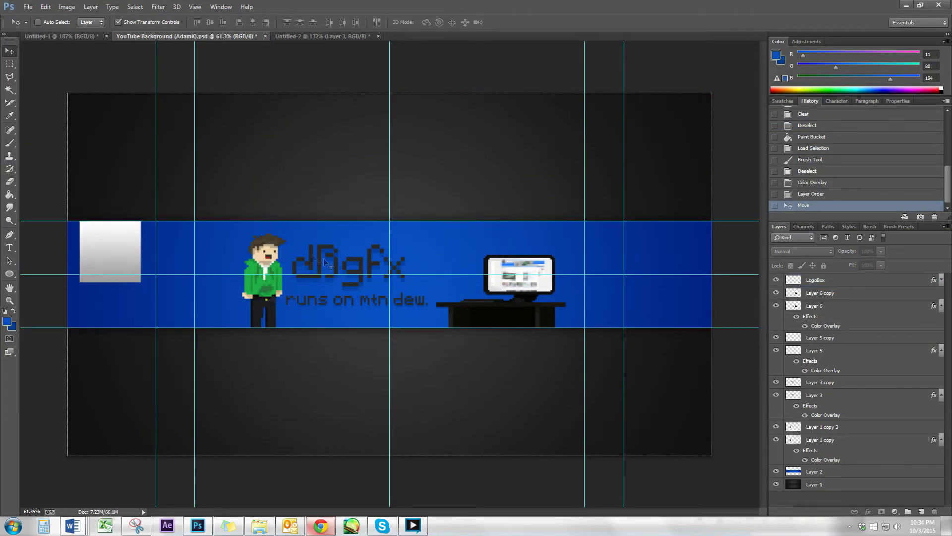
Step: Add a text line reading "^ subscribe" beneath the logo box in the Minecraft font at 20 pt
{"action": "key", "text": "t"}
{"action": "left_click", "coordinate": [119, 302]}
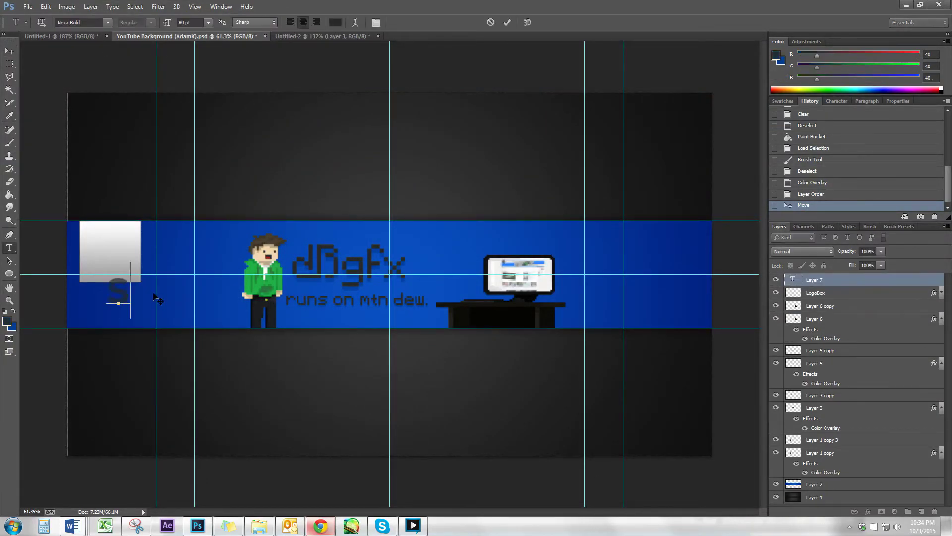
{"action": "key", "text": "ctrl+a"}
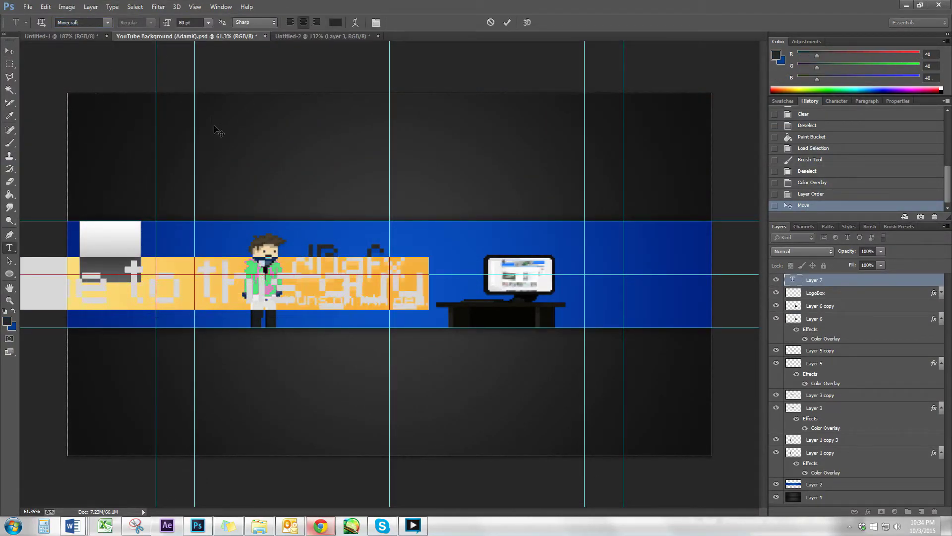
{"action": "type", "text": "20"}
{"action": "key", "text": "Return"}
{"action": "left_click", "coordinate": [155, 298]}
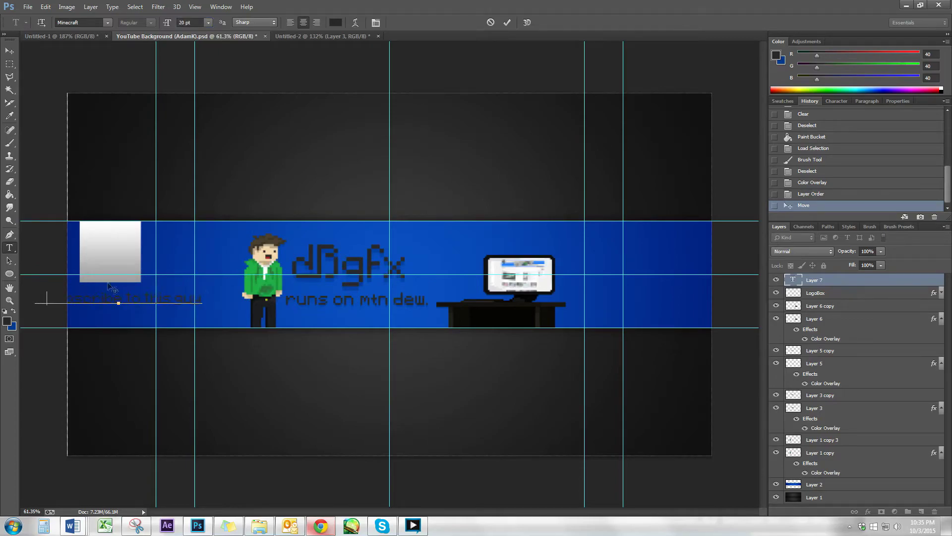
{"action": "key", "text": "ctrl+Return"}
Step: Nudge the "^ subscribe" text 20 px up and 50 px right
{"action": "key", "text": "v"}
{"action": "key", "text": "shift+Up"}
{"action": "key", "text": "shift+Up"}
{"action": "key", "text": "shift+Right"}
{"action": "key", "text": "shift+Right"}
{"action": "key", "text": "shift+Right"}
{"action": "key", "text": "shift+Right"}
{"action": "key", "text": "shift+Right"}
Step: Add a second text line reading "to this guy" below "^ subscribe" and nudge it 40 px up
{"action": "key", "text": "t"}
{"action": "left_click", "coordinate": [131, 320]}
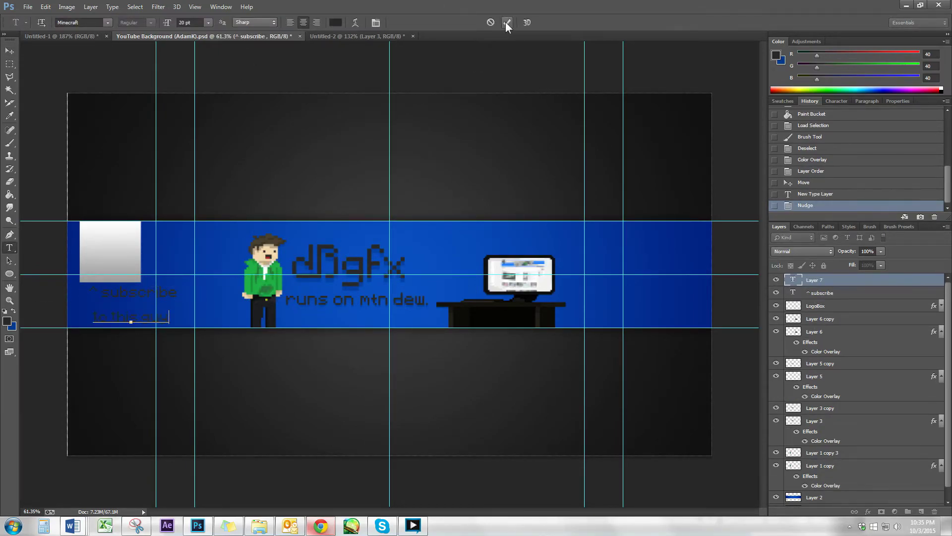
{"action": "left_click", "coordinate": [506, 22]}
{"action": "key", "text": "v"}
{"action": "key", "text": "shift+Up"}
{"action": "key", "text": "shift+Up"}
{"action": "key", "text": "shift+Up"}
{"action": "key", "text": "shift+Up"}
Step: Rasterize the "^ subscribe" and "to this guy" text layers, merge them into one layer and duplicate it
{"action": "left_click", "coordinate": [836, 294], "text": "shift"}
{"action": "right_click", "coordinate": [837, 294]}
{"action": "left_click", "coordinate": [714, 177]}
{"action": "right_click", "coordinate": [834, 294]}
{"action": "left_click", "coordinate": [722, 355]}
{"action": "key", "text": "ctrl+j"}
Step: Paste the copied layer style onto the lower merged text layer and nudge that layer slightly up
{"action": "right_click", "coordinate": [817, 297]}
{"action": "left_click", "coordinate": [714, 292]}
{"action": "double_click", "coordinate": [825, 313]}
{"action": "left_click", "coordinate": [750, 210]}
{"action": "key", "text": "Escape"}
{"action": "key", "text": "Escape"}
{"action": "key", "text": "Up"}
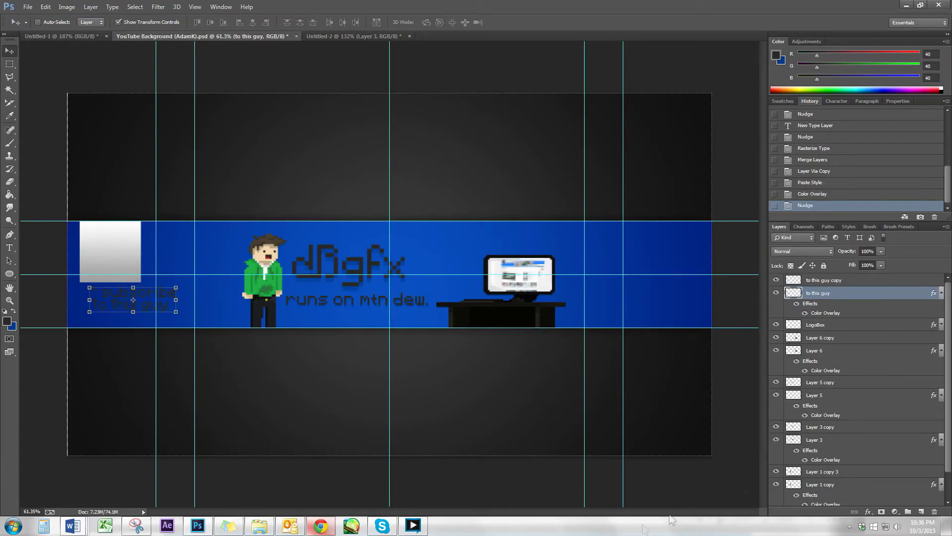
Step: Set the lower subscribe text layer's color overlay to dark blue and collapse the effects lists of all layers
{"action": "double_click", "coordinate": [826, 312]}
{"action": "left_click", "coordinate": [749, 227]}
{"action": "key", "text": "Return"}
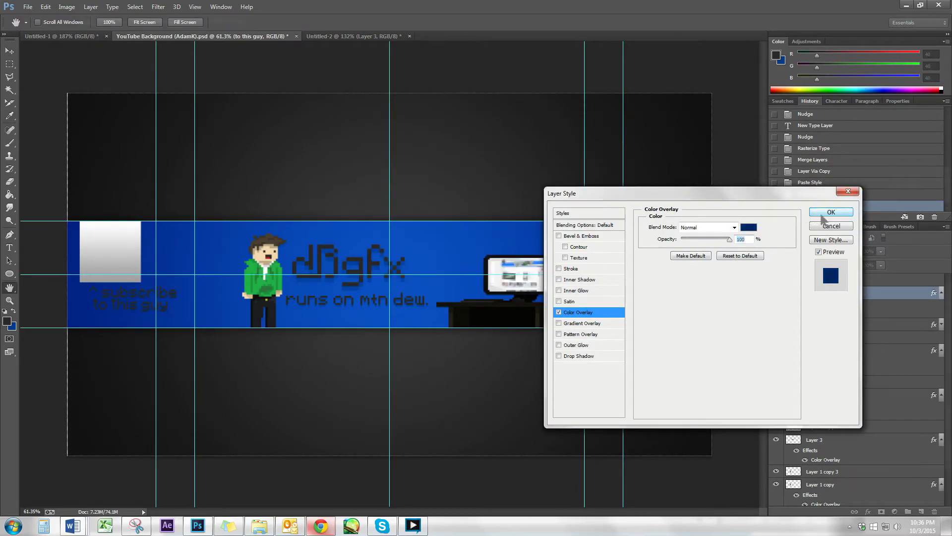
{"action": "key", "text": "Return"}
{"action": "left_click", "coordinate": [942, 410]}
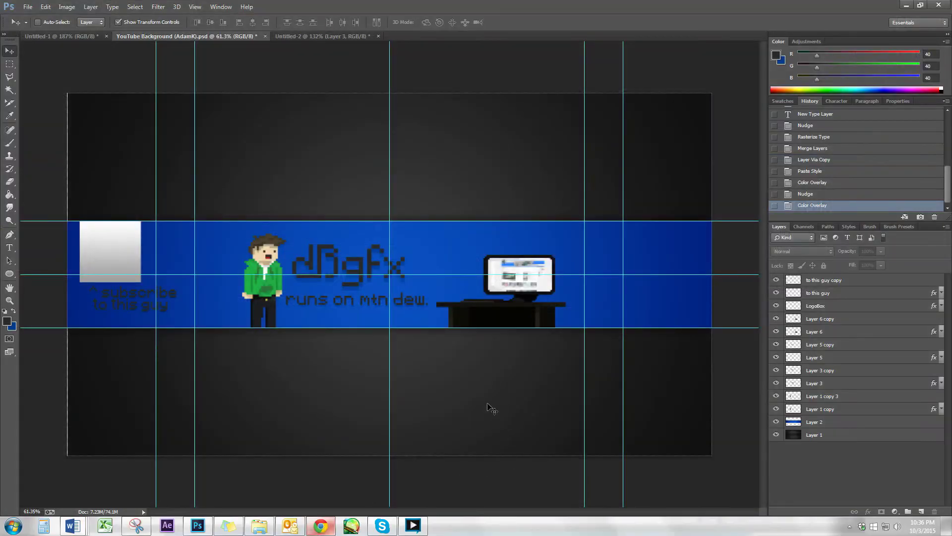
Step: Nudge both layers of the "runs on mtn dew." tagline 50 px down
{"action": "left_click", "coordinate": [823, 383]}
{"action": "left_click", "coordinate": [818, 357]}
{"action": "left_click", "coordinate": [821, 346], "text": "shift"}
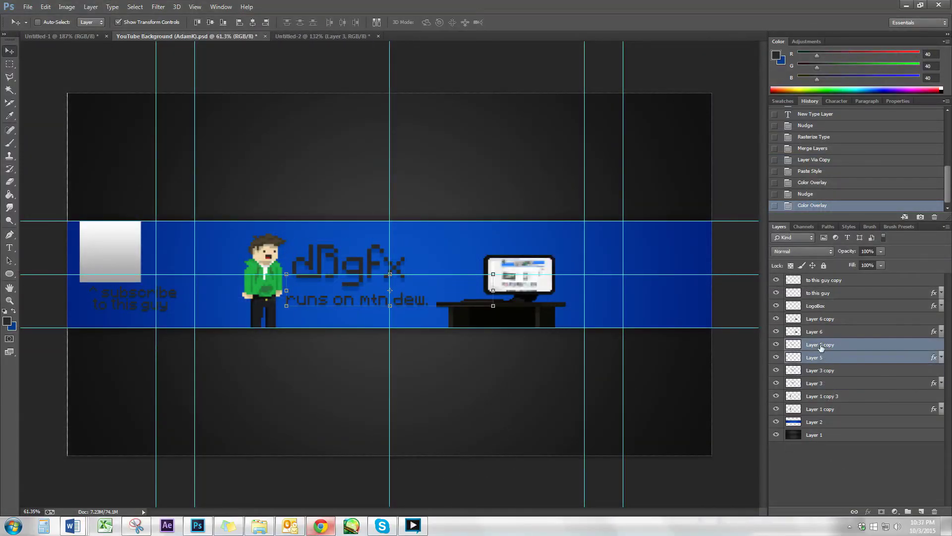
{"action": "key", "text": "shift+Down"}
{"action": "key", "text": "shift+Down"}
{"action": "key", "text": "shift+Down"}
{"action": "key", "text": "shift+Down"}
{"action": "key", "text": "shift+Down"}
Step: Move both dBgfx title layers right toward the desk and 40 px down, and hide the two tagline layers
{"action": "left_click", "coordinate": [827, 384]}
{"action": "left_click", "coordinate": [829, 371], "text": "shift"}
{"action": "key", "text": "shift+Right"}
{"action": "key", "text": "shift+Right"}
{"action": "key", "text": "shift+Right"}
{"action": "key", "text": "shift+Right"}
{"action": "key", "text": "shift+Right"}
{"action": "key", "text": "shift+Right"}
{"action": "key", "text": "shift+Right"}
{"action": "key", "text": "shift+Right"}
{"action": "key", "text": "shift+Right"}
{"action": "key", "text": "shift+Right"}
{"action": "key", "text": "shift+Right"}
{"action": "key", "text": "shift+Right"}
{"action": "key", "text": "shift+Right"}
{"action": "key", "text": "shift+Right"}
{"action": "key", "text": "shift+Right"}
{"action": "key", "text": "shift+Right"}
{"action": "key", "text": "shift+Right"}
{"action": "key", "text": "shift+Right"}
{"action": "key", "text": "shift+Right"}
{"action": "key", "text": "shift+Right"}
{"action": "key", "text": "shift+Down"}
{"action": "key", "text": "shift+Down"}
{"action": "key", "text": "shift+Down"}
{"action": "key", "text": "shift+Down"}
{"action": "left_click", "coordinate": [776, 344]}
{"action": "left_click", "coordinate": [776, 357]}
Step: Move both pixel character layers right until the character stands just beside the dBgfx title
{"action": "left_click", "coordinate": [821, 409]}
{"action": "left_click", "coordinate": [821, 396], "text": "shift"}
{"action": "key", "text": "shift+Right"}
{"action": "key", "text": "shift+Right"}
{"action": "key", "text": "shift+Right"}
{"action": "key", "text": "shift+Right"}
{"action": "key", "text": "shift+Right"}
{"action": "key", "text": "shift+Right"}
{"action": "key", "text": "shift+Right"}
{"action": "key", "text": "shift+Right"}
{"action": "key", "text": "shift+Right"}
{"action": "key", "text": "shift+Right"}
{"action": "key", "text": "shift+Right"}
{"action": "key", "text": "shift+Right"}
{"action": "key", "text": "shift+Right"}
{"action": "key", "text": "shift+Right"}
{"action": "key", "text": "shift+Right"}
{"action": "key", "text": "shift+Right"}
{"action": "key", "text": "shift+Right"}
{"action": "key", "text": "shift+Right"}
{"action": "key", "text": "shift+Right"}
{"action": "key", "text": "shift+Right"}
Step: Nudge both dBgfx title layers 30 px left, closer to the character
{"action": "left_click", "coordinate": [819, 371]}
{"action": "left_click", "coordinate": [819, 383], "text": "shift"}
{"action": "key", "text": "shift+Left"}
{"action": "key", "text": "shift+Left"}
{"action": "key", "text": "shift+Left"}
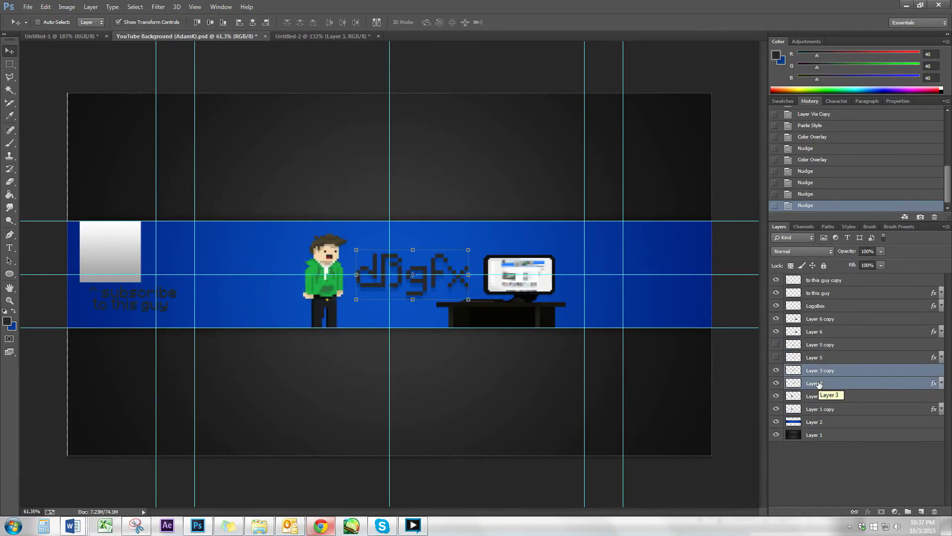
Step: Move the hidden tagline layers above the desk layers, and shift the character, title and desk left together to centre on the middle guide
{"action": "left_click_drag", "start_coordinate": [821, 362], "coordinate": [816, 291]}
{"action": "left_click", "coordinate": [821, 344]}
{"action": "left_click", "coordinate": [821, 408], "text": "shift"}
{"action": "key", "text": "shift+Left"}
{"action": "key", "text": "shift+Left"}
{"action": "key", "text": "shift+Left"}
{"action": "key", "text": "shift+Left"}
{"action": "key", "text": "shift+Left"}
{"action": "key", "text": "shift+Left"}
{"action": "key", "text": "shift+Left"}
{"action": "key", "text": "shift+Left"}
{"action": "key", "text": "shift+Left"}
{"action": "key", "text": "shift+Left"}
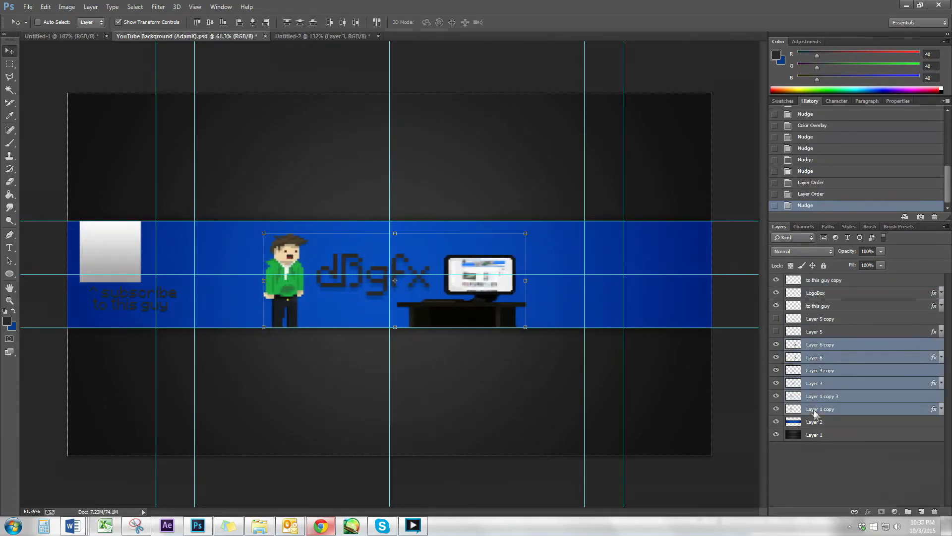
{"action": "left_click", "coordinate": [839, 469]}
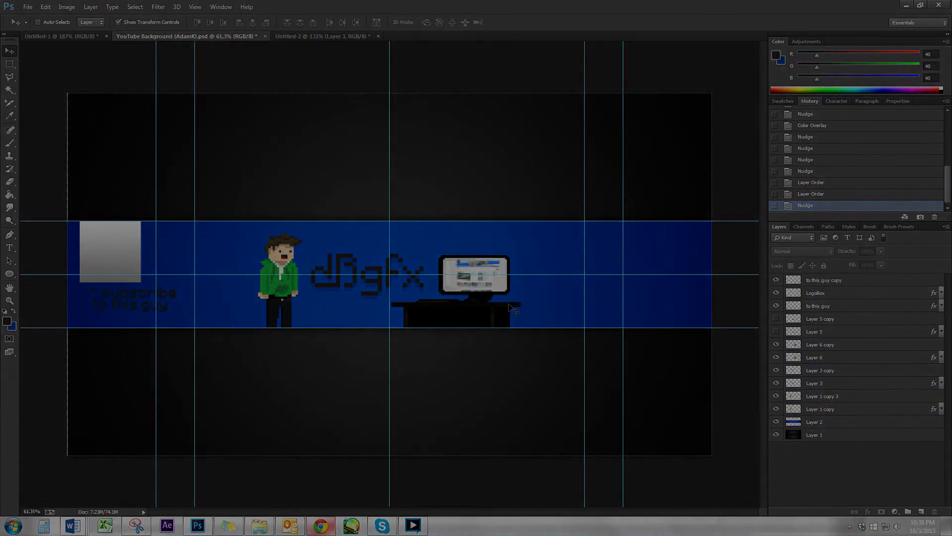